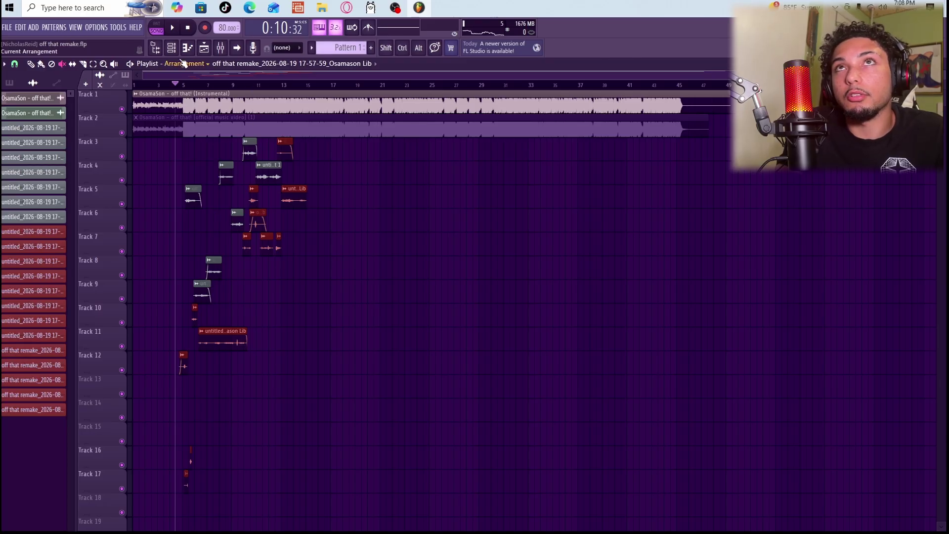
# - Examine the Auto-Tune EFX, Pro-Q 4 and MJUCjr settings on the Osamason Main Vox mixer track
pyautogui.click(222, 50)
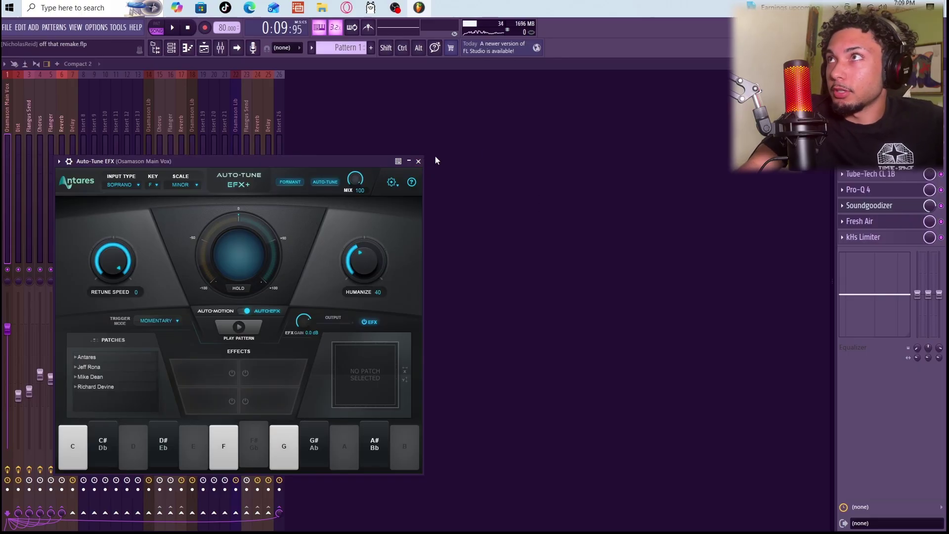
pyautogui.click(420, 162)
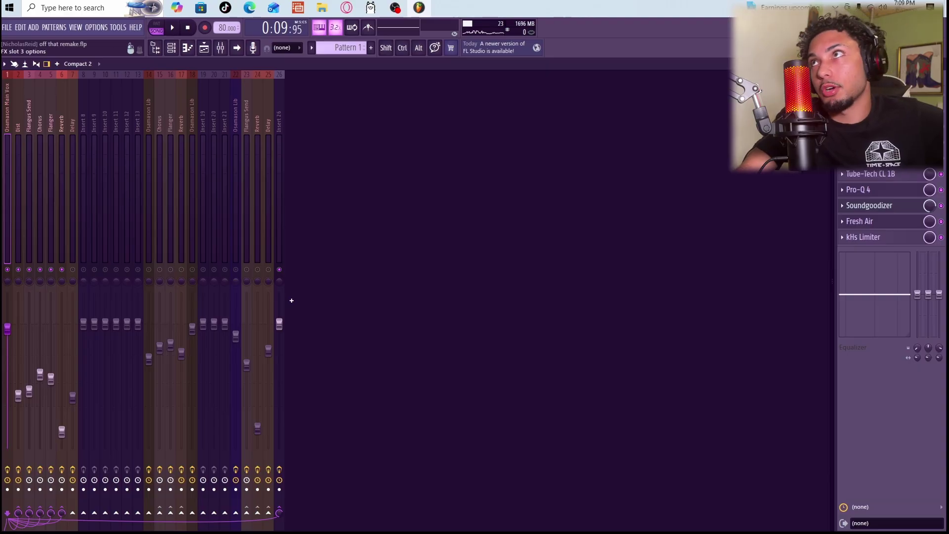
pyautogui.click(865, 189)
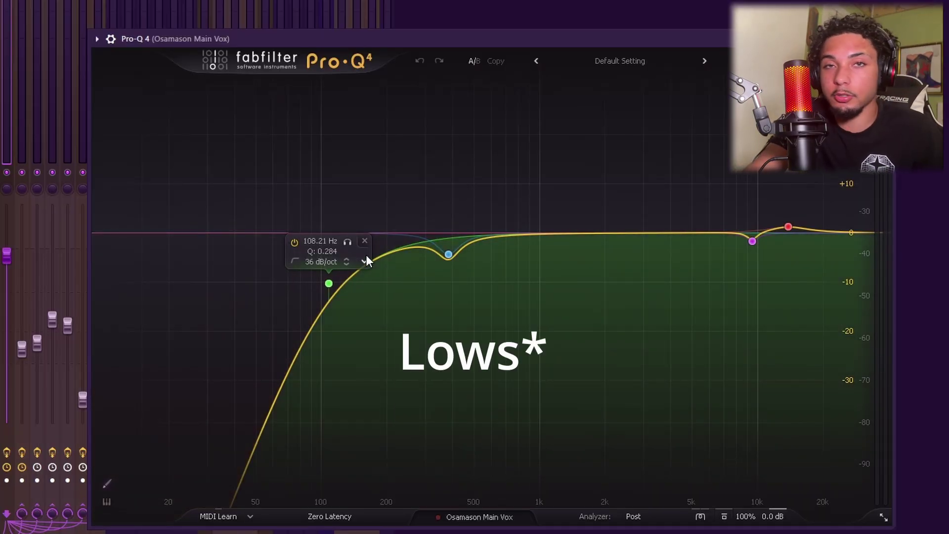
pyautogui.moveTo(452, 248)
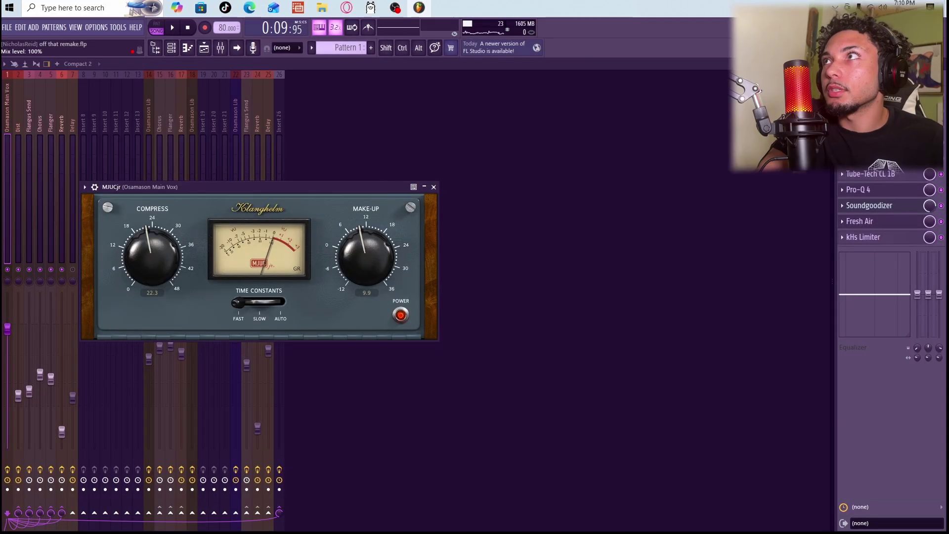
pyautogui.press('Escape')
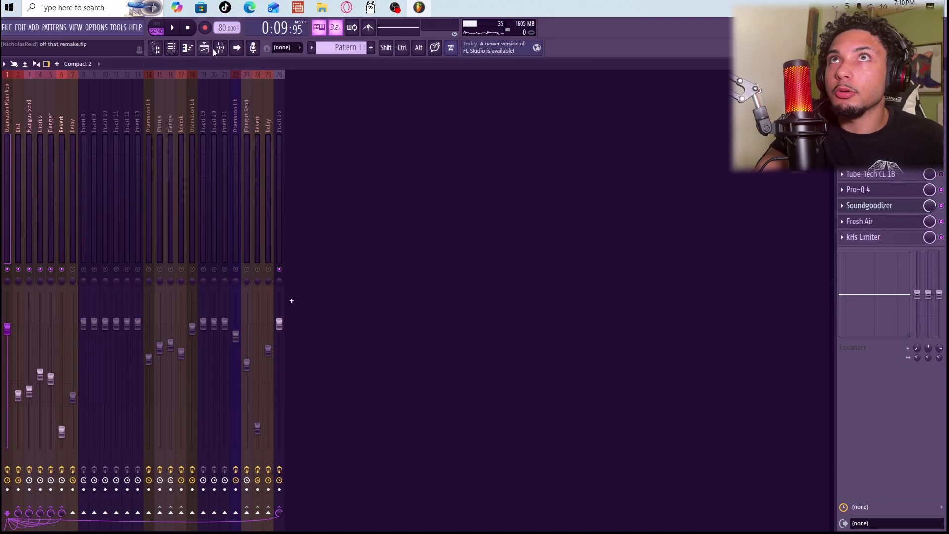
# - Play the playlist arrangement from about bar 5 and stop playback after a few seconds
pyautogui.click(209, 49)
pyautogui.click(188, 85)
pyautogui.click(176, 28)
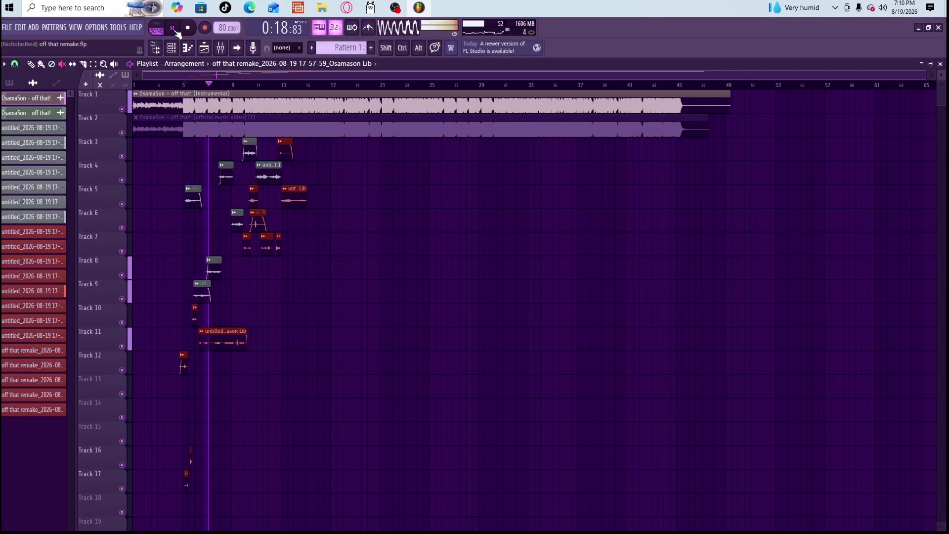
pyautogui.press('space')
# - Replay the arrangement from just before bar 5 with the mixer shown, and open the main vocal's second Pro-Q 4
pyautogui.moveTo(186, 87); pyautogui.dragTo(180, 87)
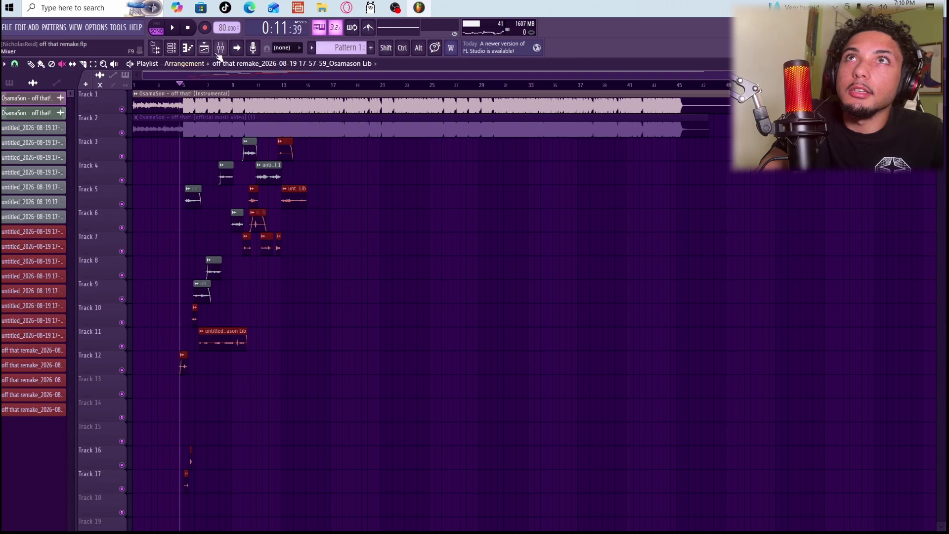
pyautogui.click(221, 48)
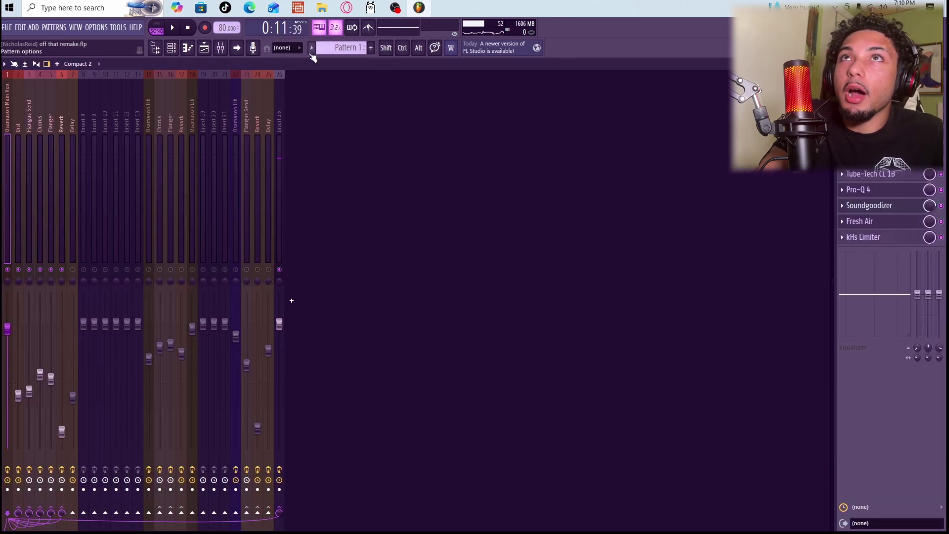
pyautogui.click(171, 28)
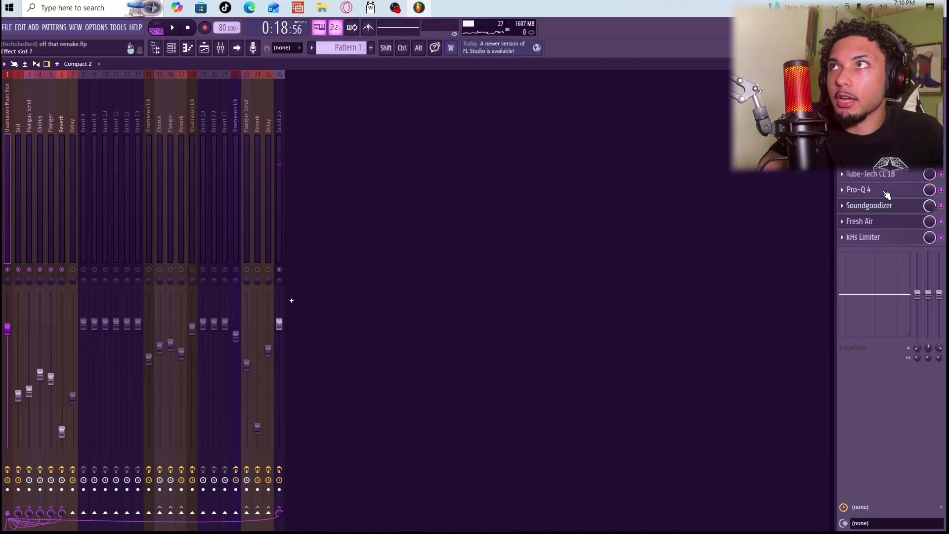
pyautogui.click(884, 192)
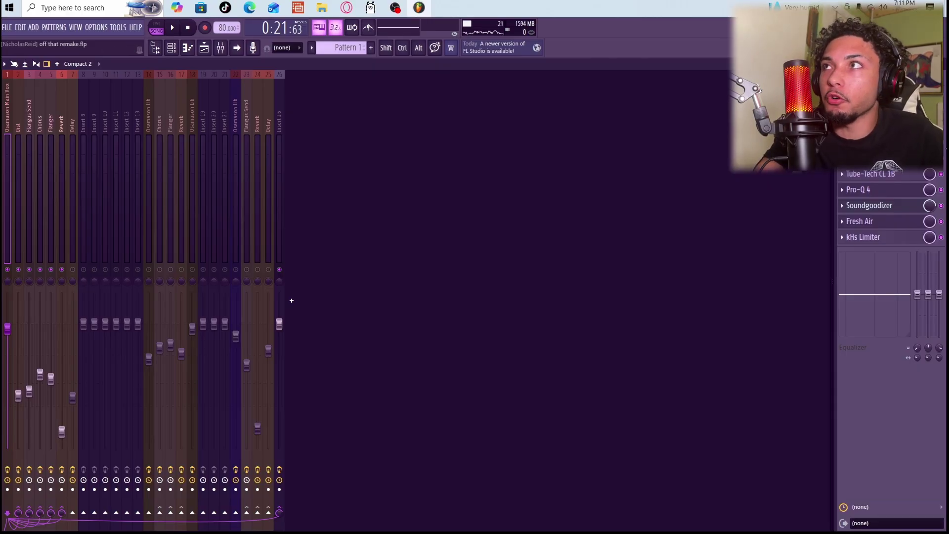
# - Boost the high-shelf EQ band of the Osamason Main Vox mixer track and reset it
pyautogui.moveTo(938, 295); pyautogui.dragTo(939, 284)
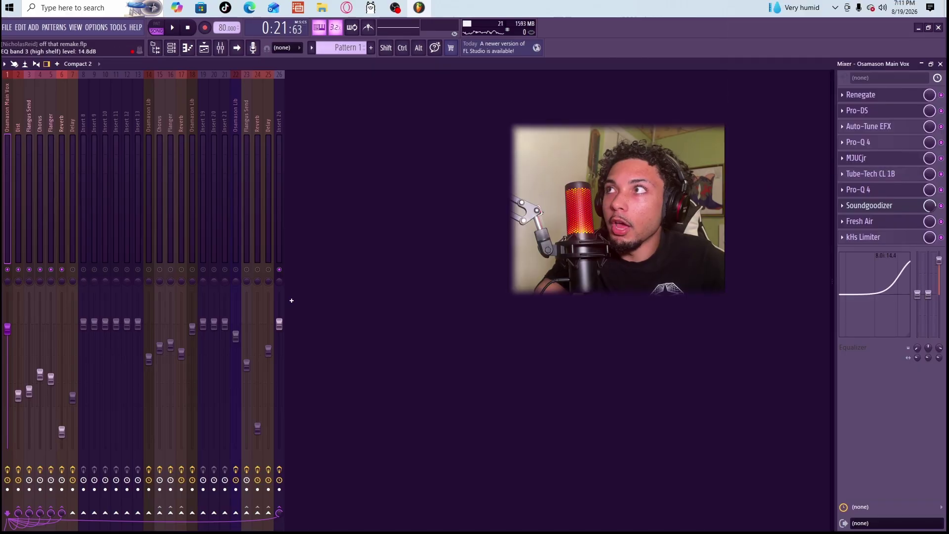
pyautogui.rightClick(939, 295)
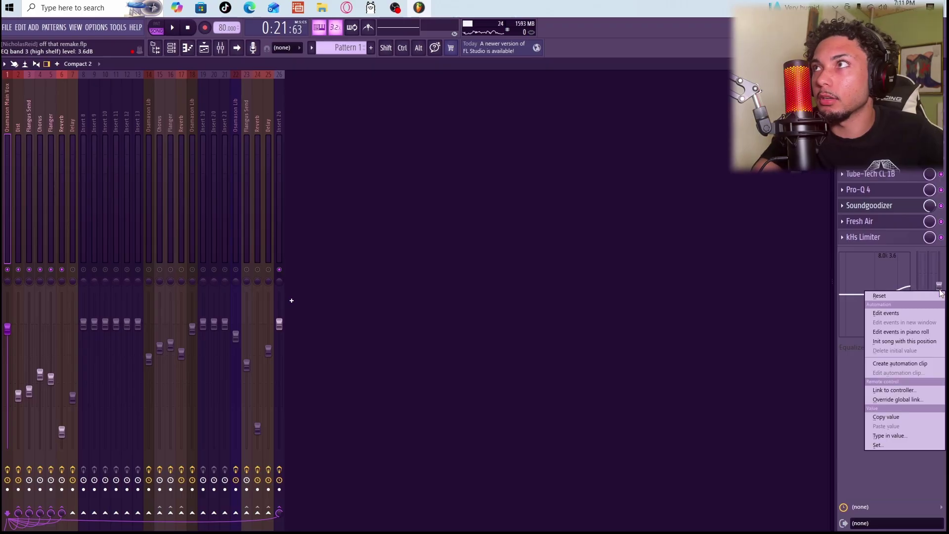
pyautogui.click(924, 296)
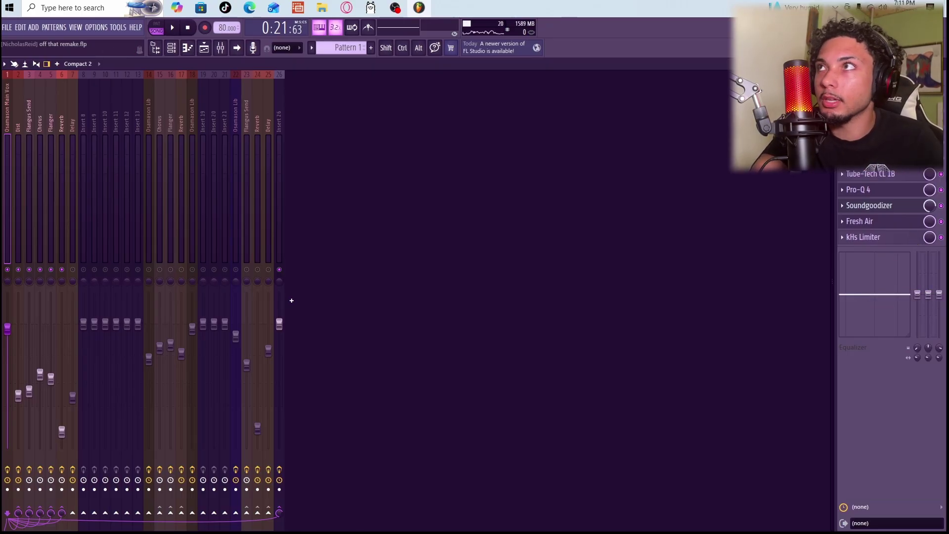
# - Inspect the Soundgoodizer on the main vocal track, and play the arrangement from the playlist
pyautogui.click(898, 207)
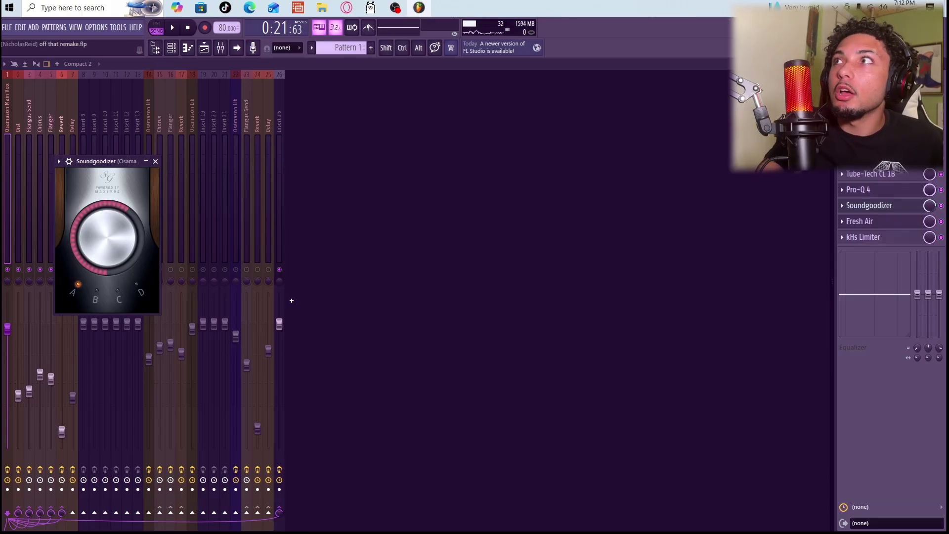
pyautogui.click(155, 161)
pyautogui.click(203, 48)
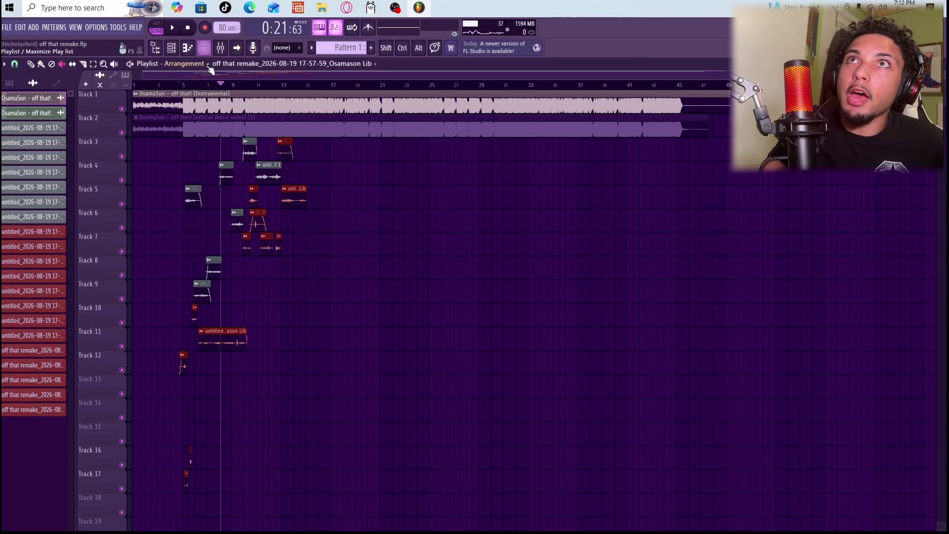
pyautogui.click(174, 28)
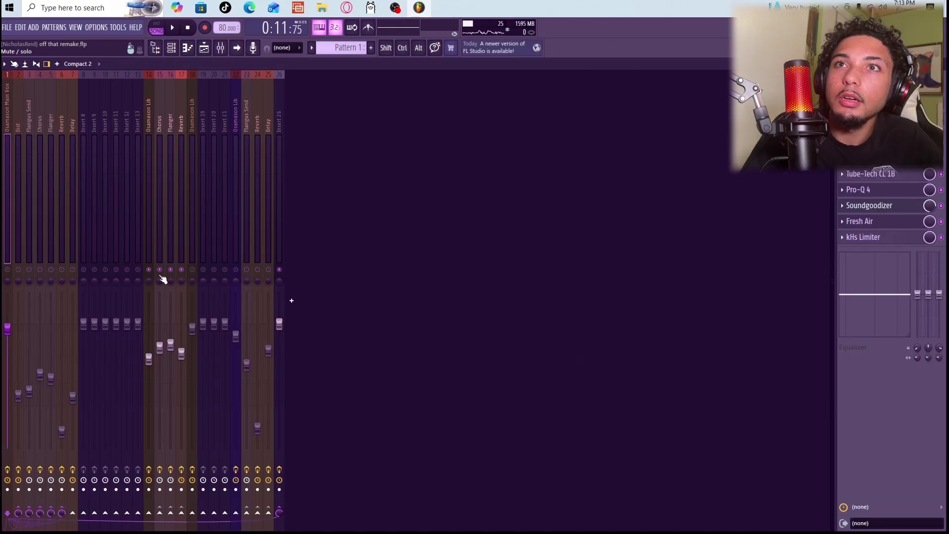
# - Unsolo the Osamason Lib track (14) and play the arrangement with the Dist-to-Delay effects bypassed
pyautogui.rightClick(154, 272)
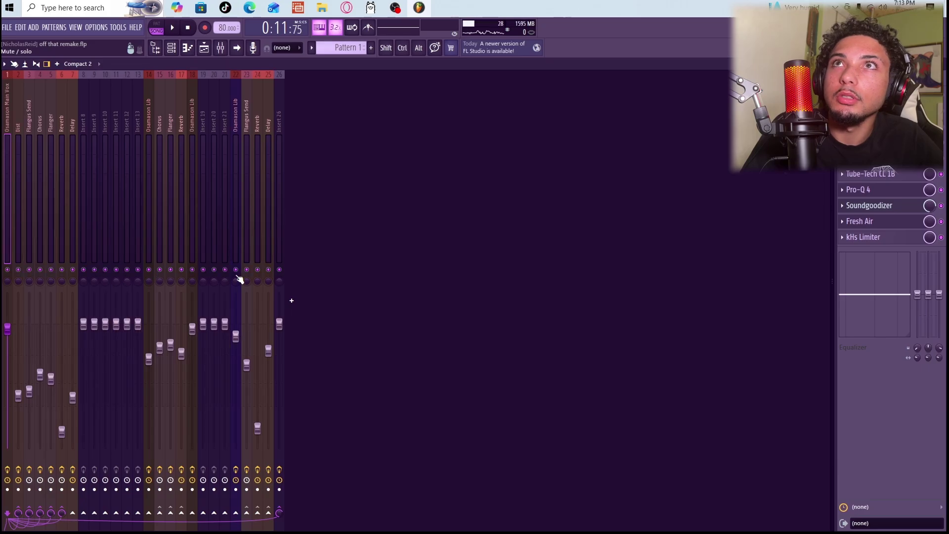
pyautogui.click(23, 159)
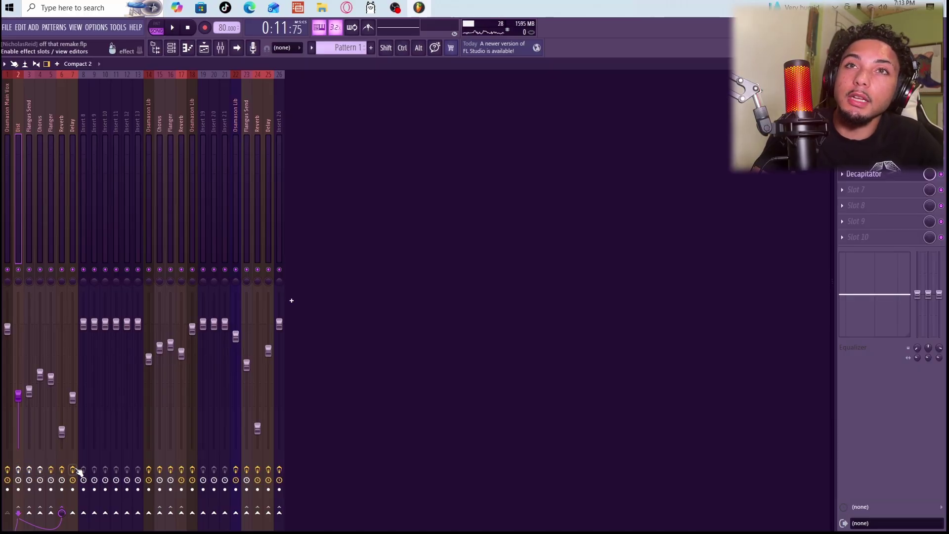
pyautogui.click(203, 47)
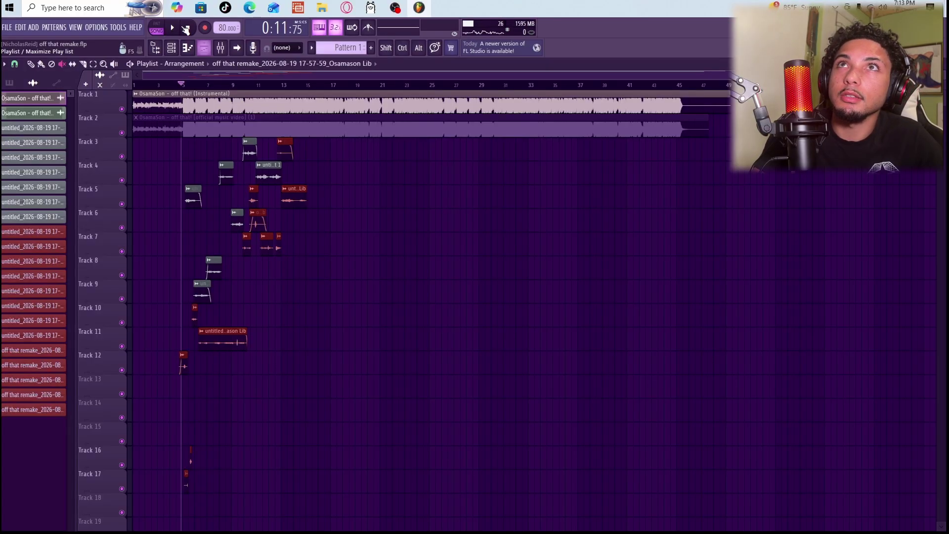
pyautogui.click(172, 28)
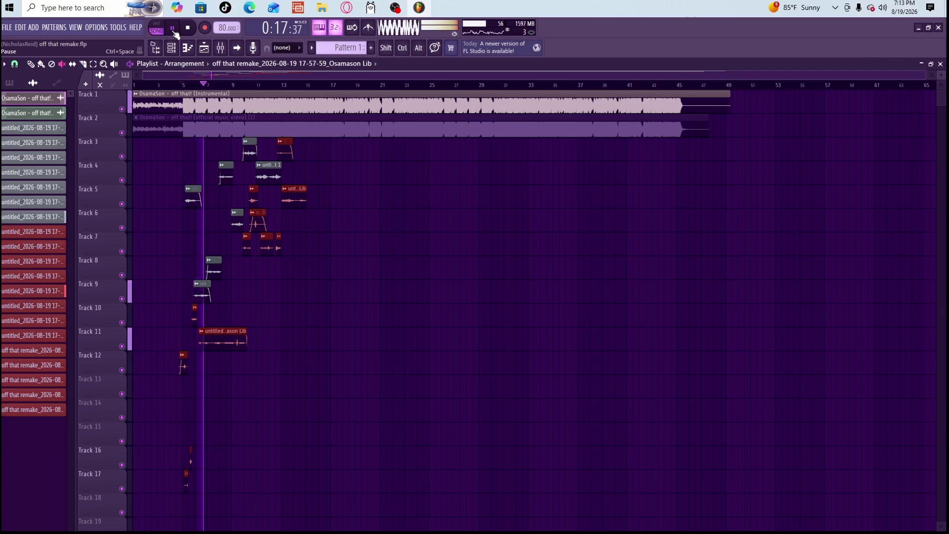
pyautogui.click(172, 28)
pyautogui.click(203, 47)
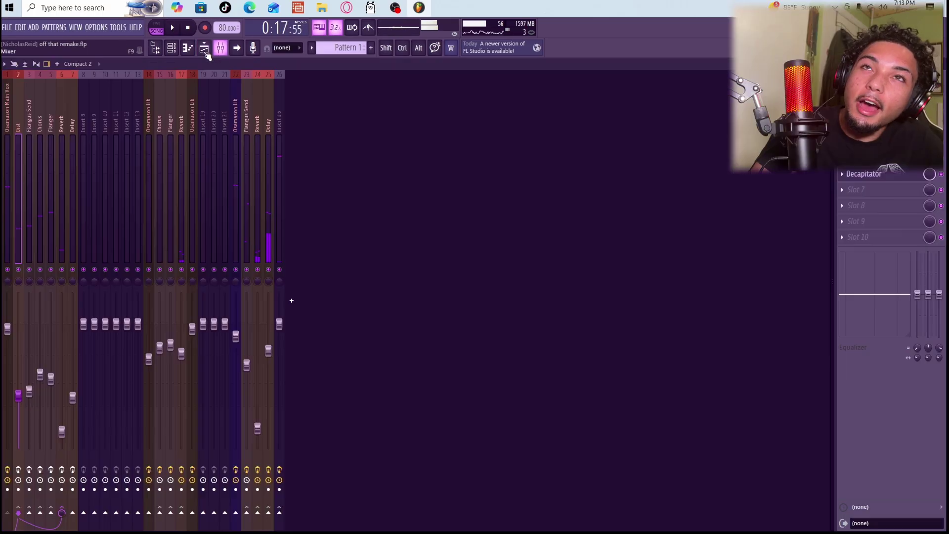
# - Re-enable the effect slots on the main vocal's send tracks from Dist to Delay (2 to 7)
pyautogui.click(29, 470)
pyautogui.click(40, 469)
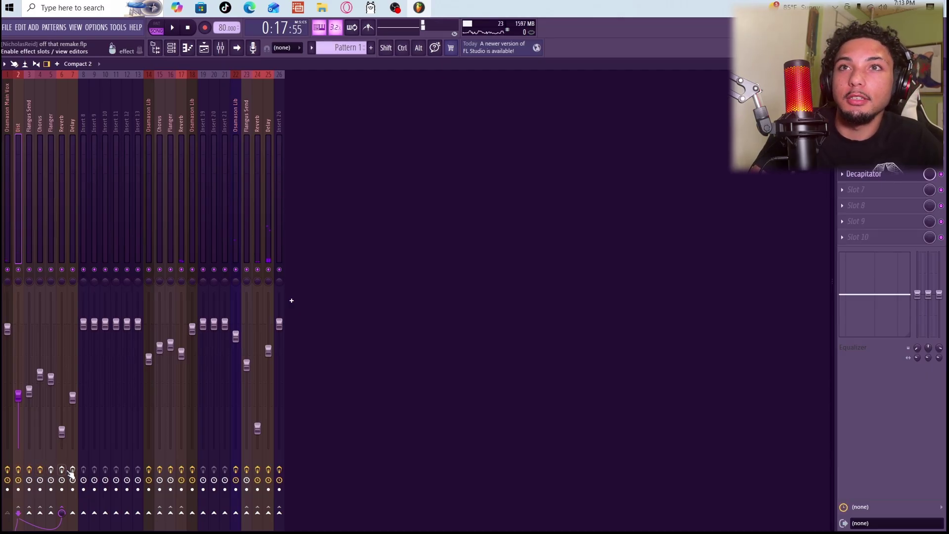
pyautogui.click(61, 469)
pyautogui.click(51, 469)
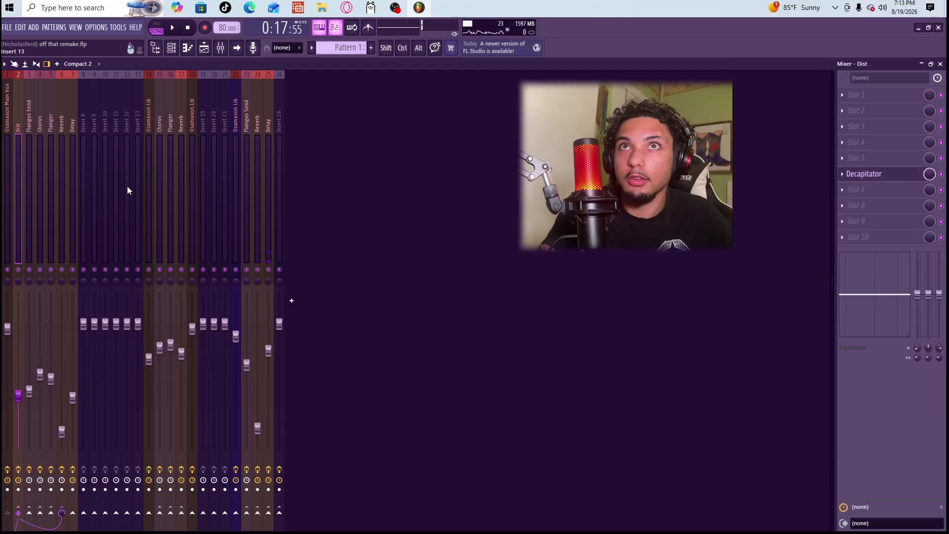
# - Inspect the Decapitator settings on the Dist send track and close the plugin
pyautogui.click(8, 157)
pyautogui.click(23, 162)
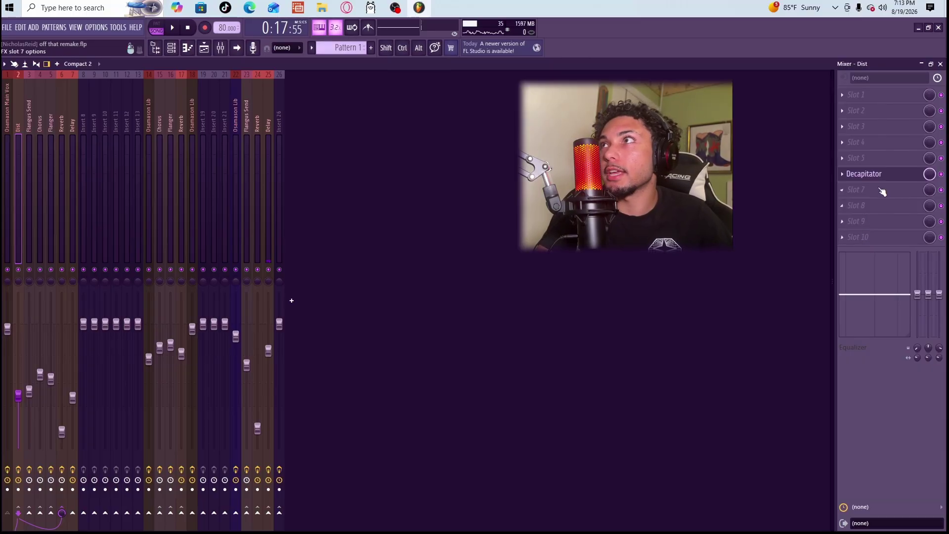
pyautogui.click(892, 174)
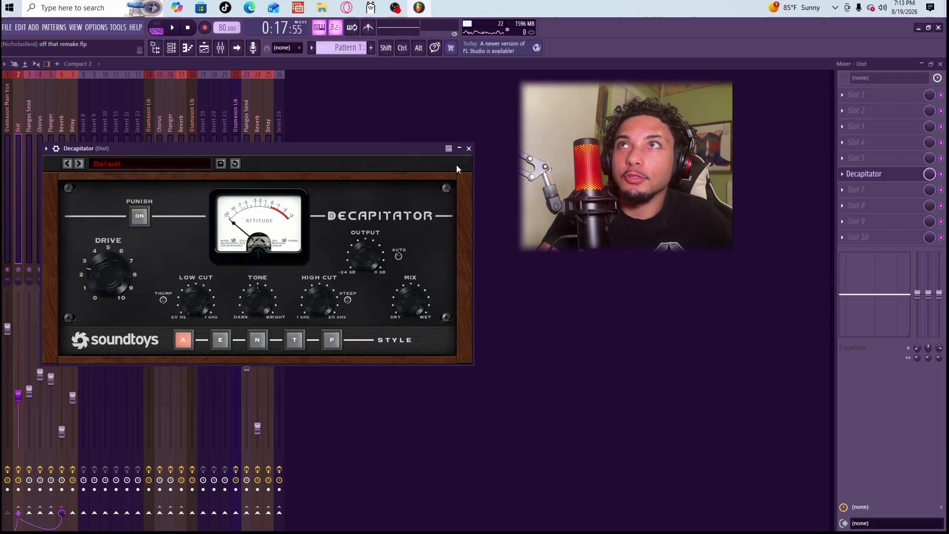
pyautogui.click(468, 148)
# - Examine the effect slots on the Flangus Send, Chorus, Flanger, Reverb and Delay tracks of the main vocal
pyautogui.click(29, 137)
pyautogui.click(35, 141)
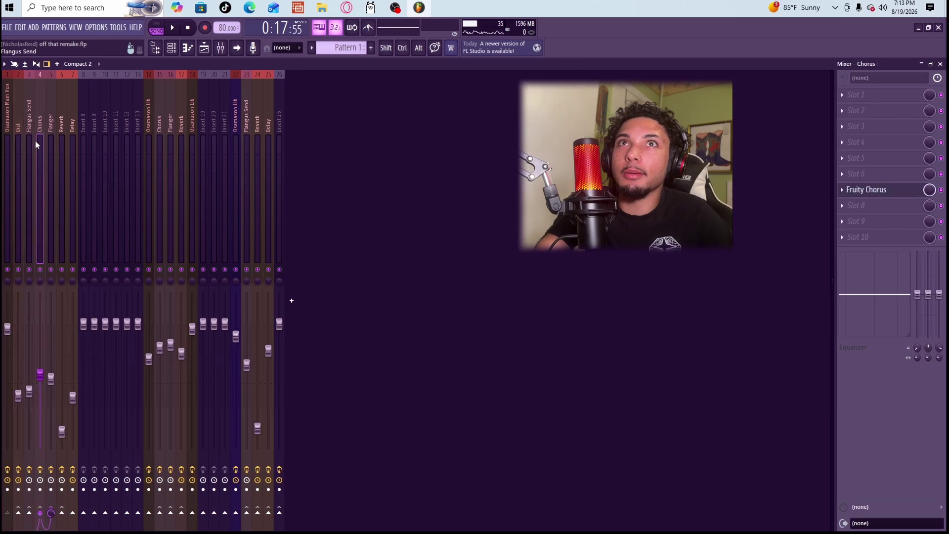
pyautogui.click(28, 144)
pyautogui.click(34, 135)
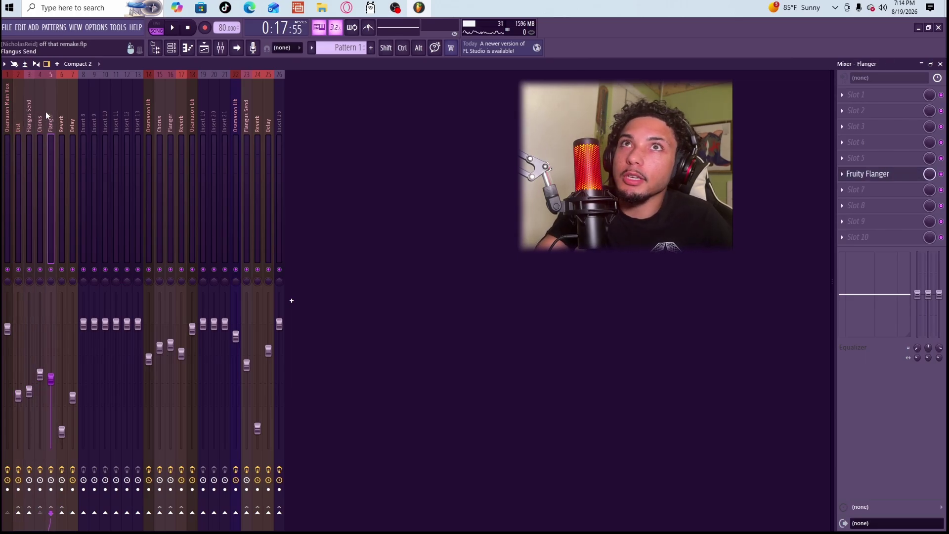
pyautogui.click(61, 112)
pyautogui.click(71, 113)
pyautogui.click(58, 119)
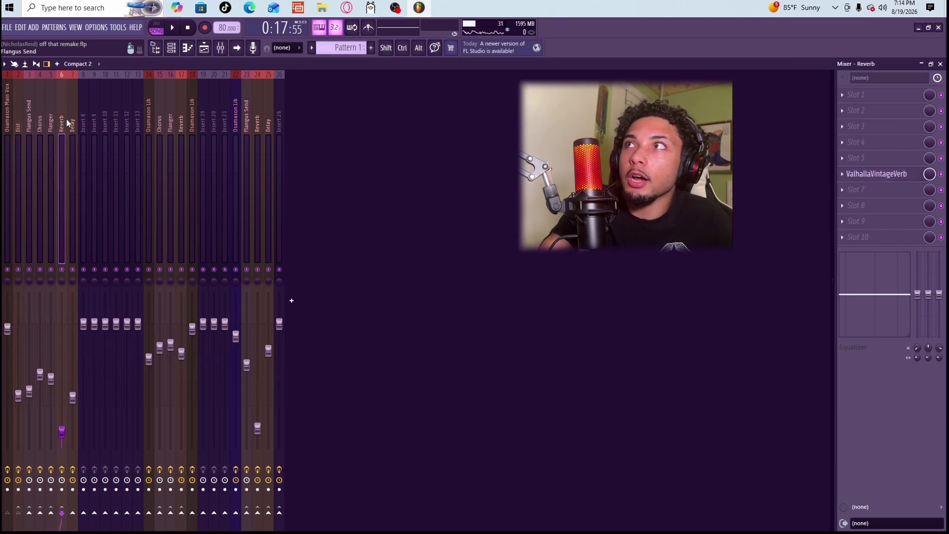
pyautogui.click(68, 121)
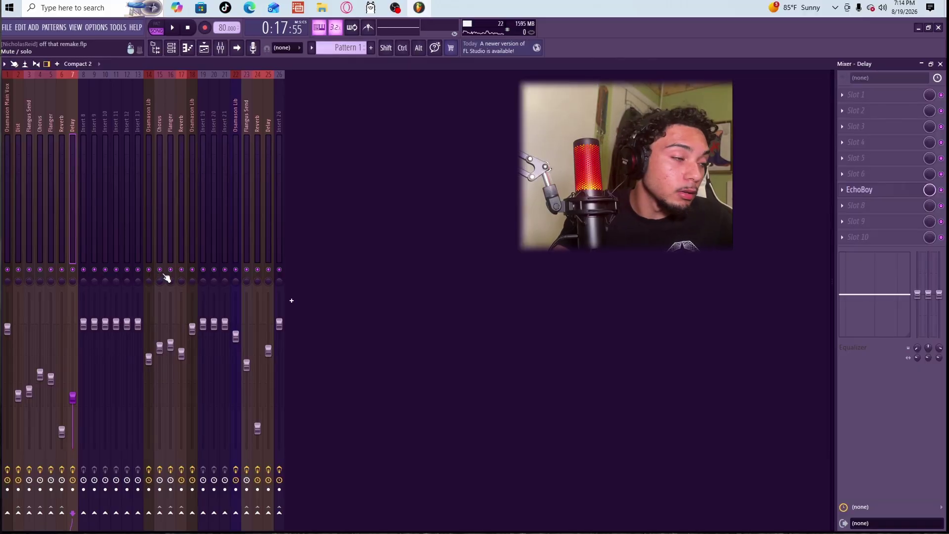
# - Open the first Pro-Q 4 on the Osamason Lib track (14) and examine its EQ curve
pyautogui.click(147, 168)
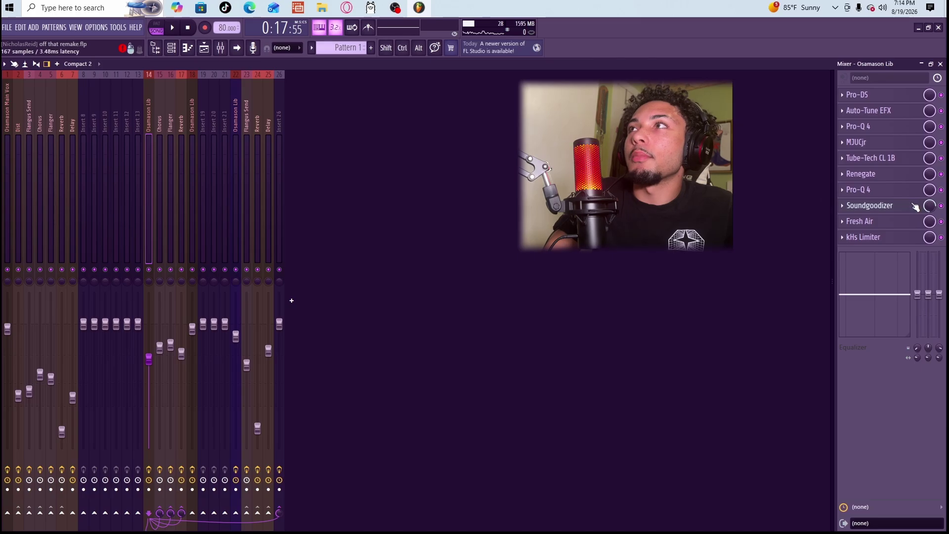
pyautogui.click(892, 132)
pyautogui.click(893, 131)
pyautogui.click(895, 130)
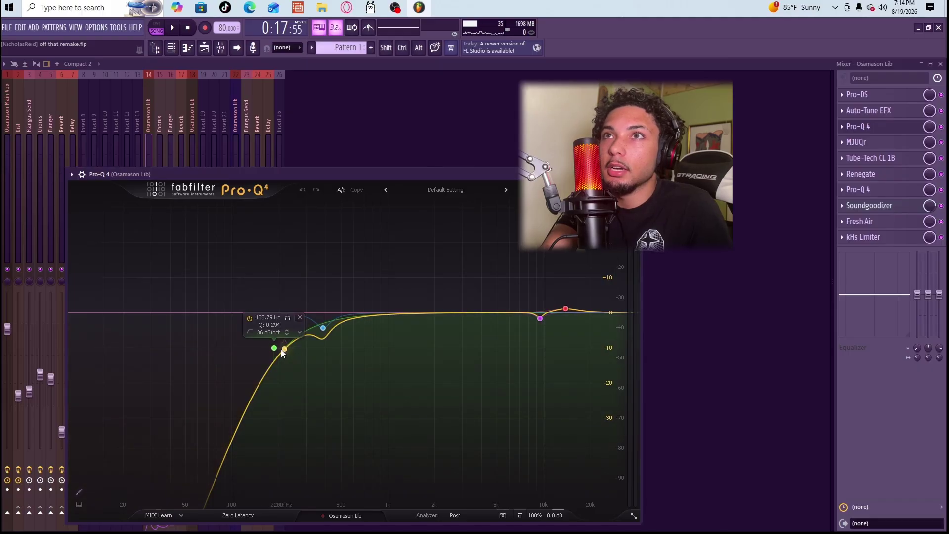
# - Check the effect slots on the Reverb track (17), the second Osamason Lib track (18) and Insert 19
pyautogui.click(177, 106)
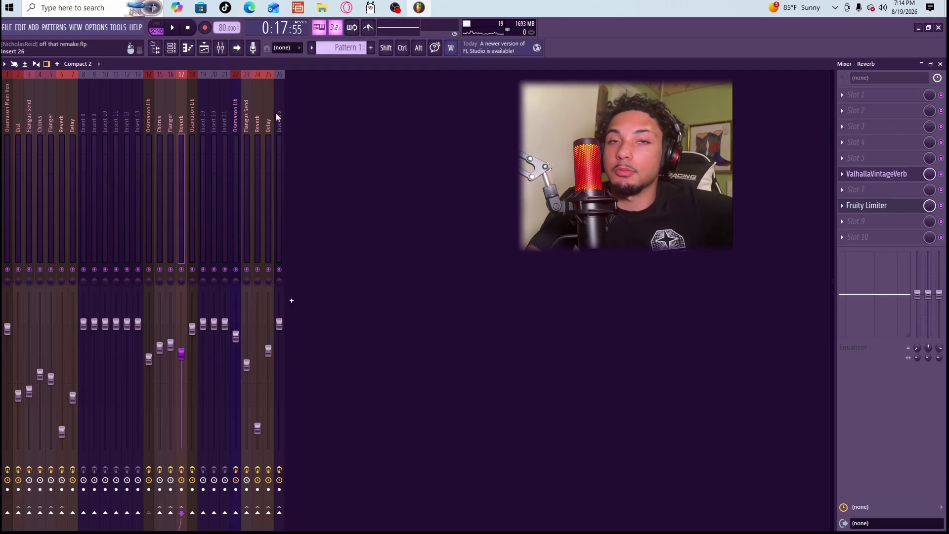
pyautogui.click(192, 153)
pyautogui.click(198, 156)
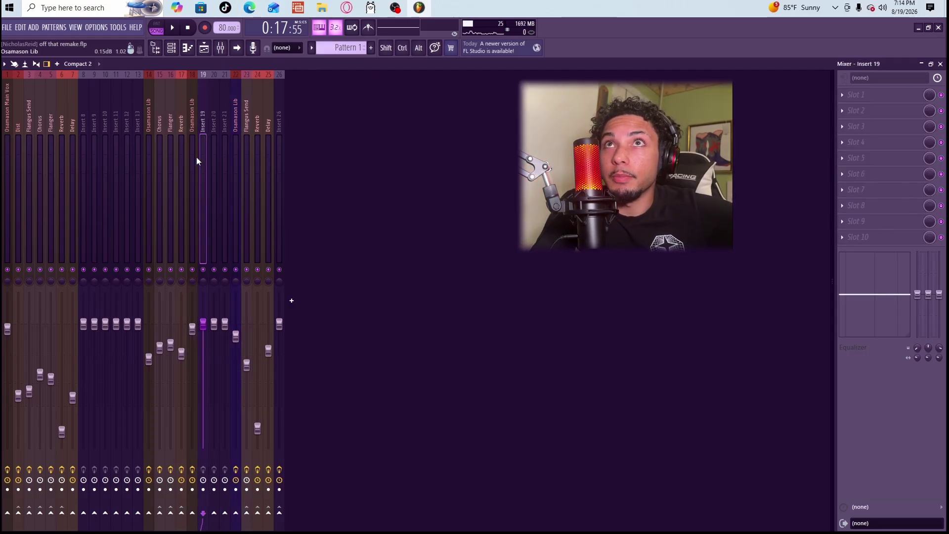
# - Solo the Osamason Lib track (14) and place the playhead at about bar 5 in the playlist
pyautogui.click(148, 151)
pyautogui.rightClick(149, 269)
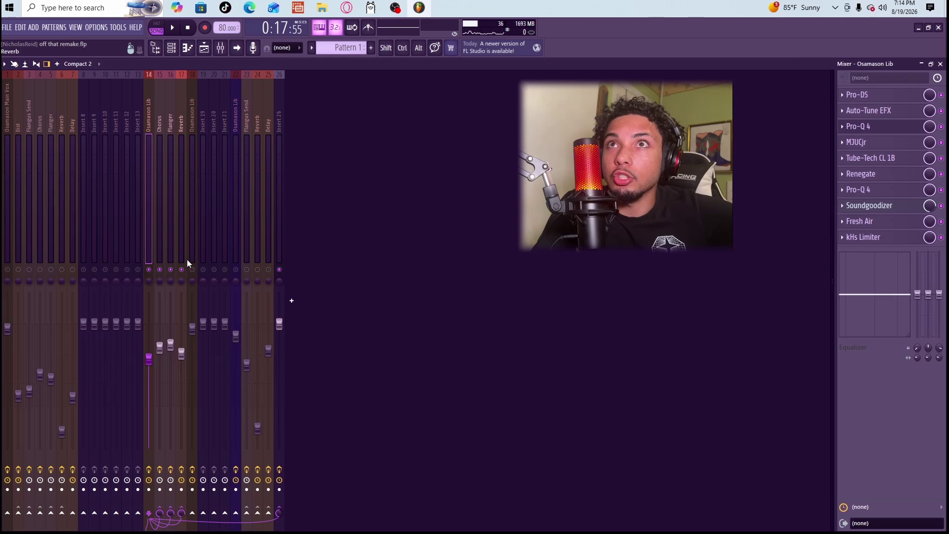
pyautogui.click(204, 48)
pyautogui.click(184, 86)
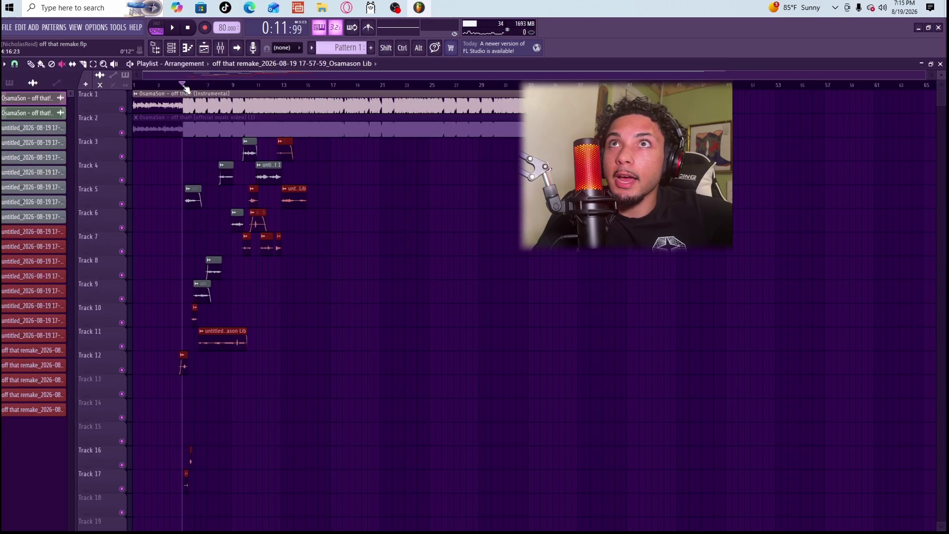
# - Audition the soloed Osamason Lib track (14) from about bar 5 and unsolo it in the mixer
pyautogui.click(172, 28)
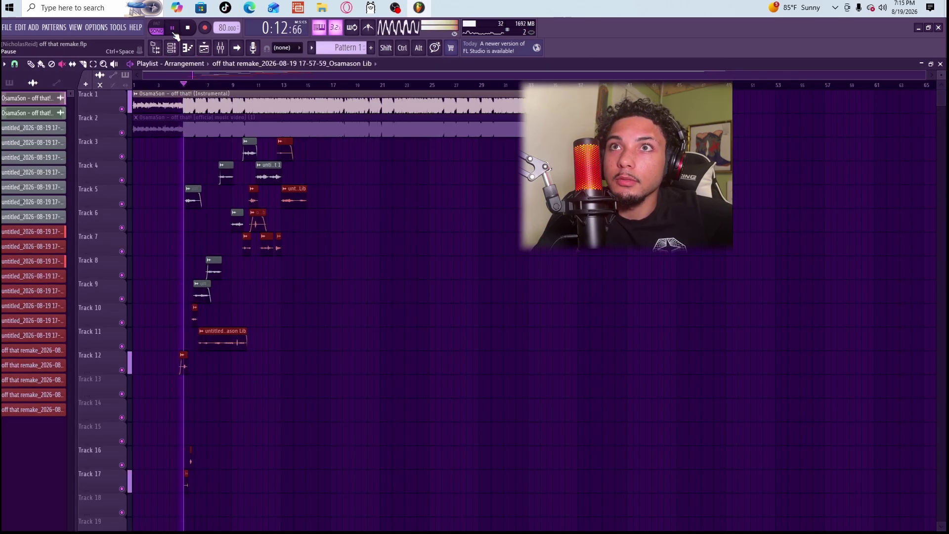
pyautogui.click(173, 29)
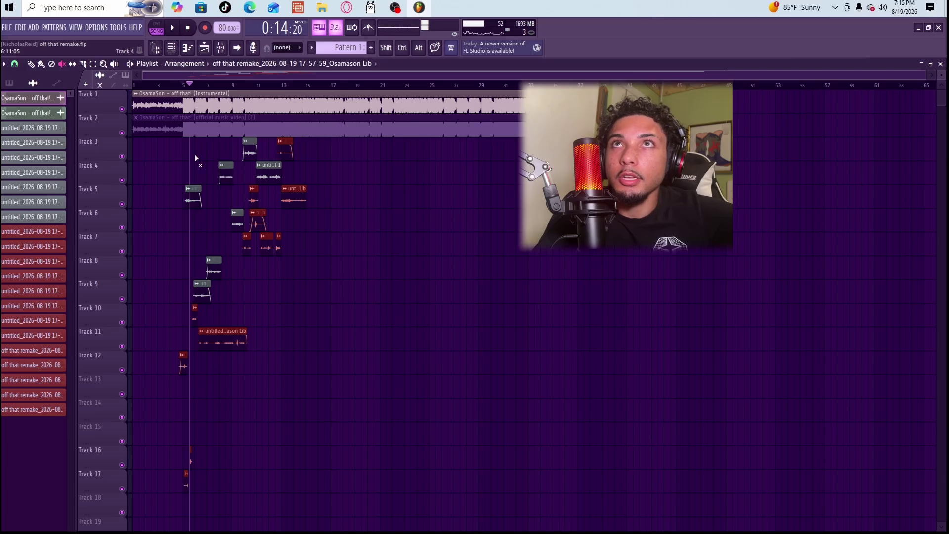
pyautogui.click(223, 48)
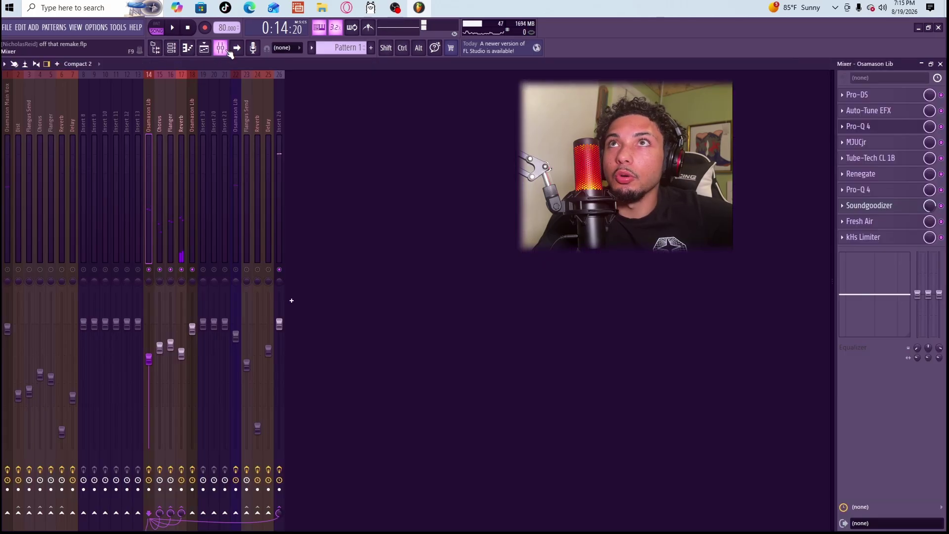
pyautogui.rightClick(159, 270)
# - Check the effect slots on the Reverb track (17) and on the Osamason Lib tracks 18 and 22
pyautogui.click(182, 209)
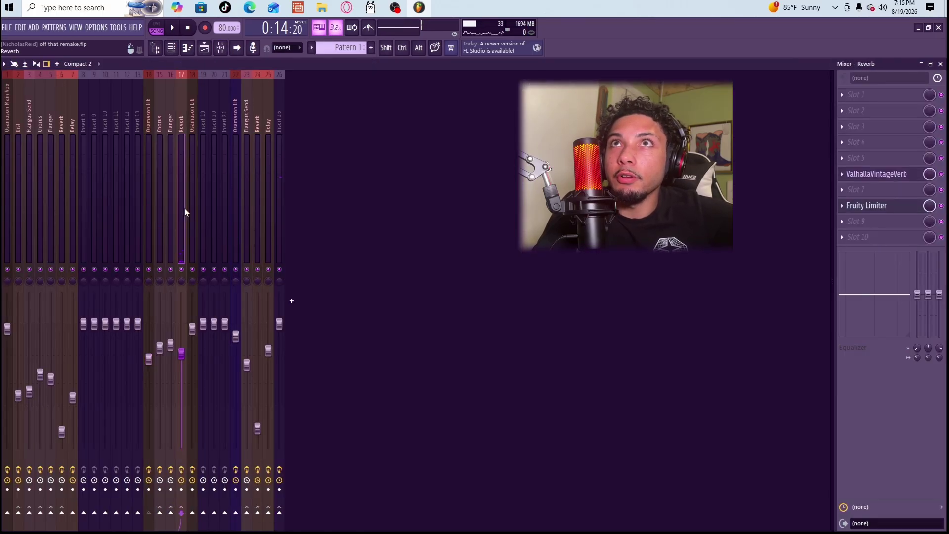
pyautogui.click(193, 210)
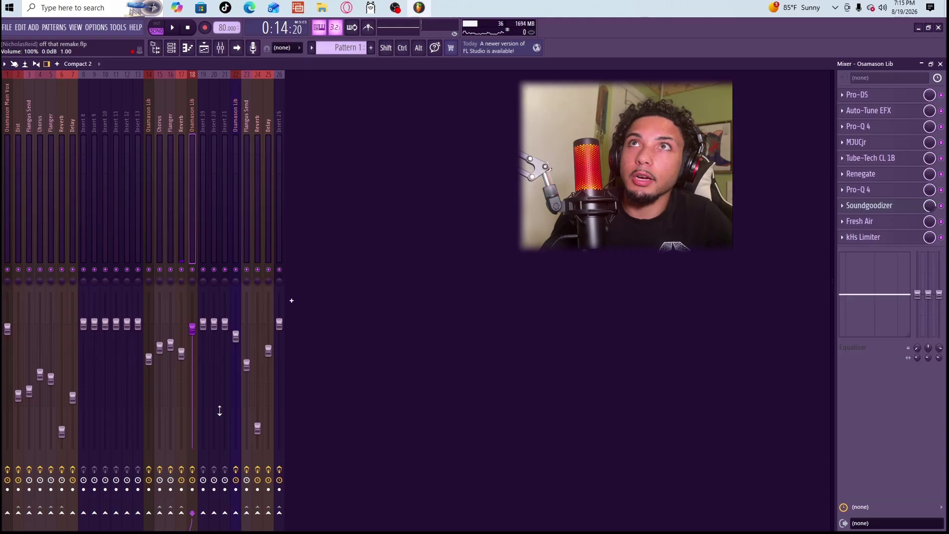
pyautogui.click(247, 193)
pyautogui.click(236, 182)
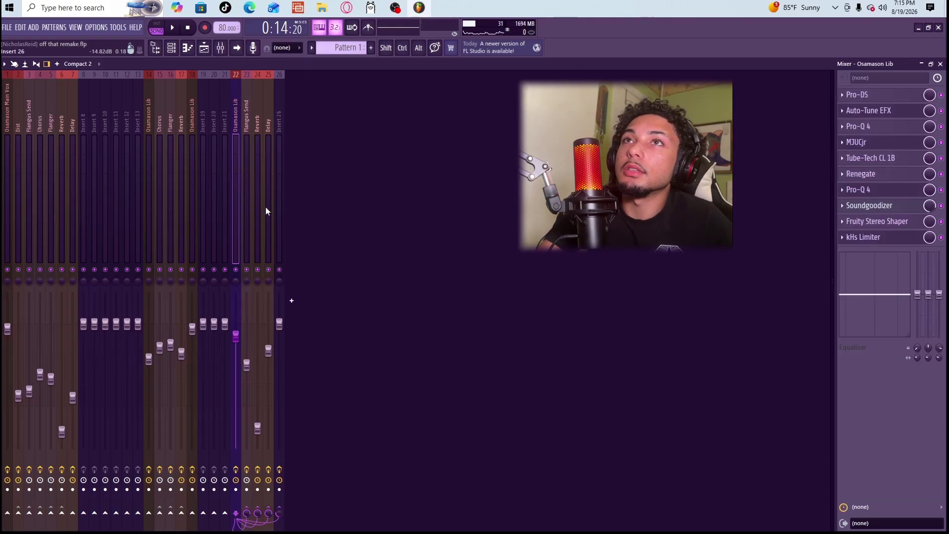
# - Solo the Osamason Lib track (22) and examine the EchoBoy settings on its Delay track (25)
pyautogui.rightClick(236, 271)
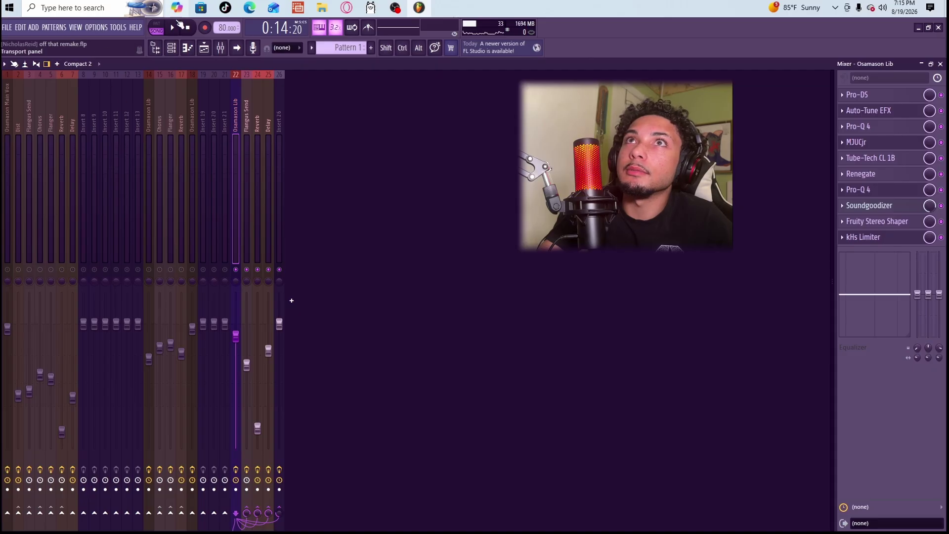
pyautogui.click(266, 174)
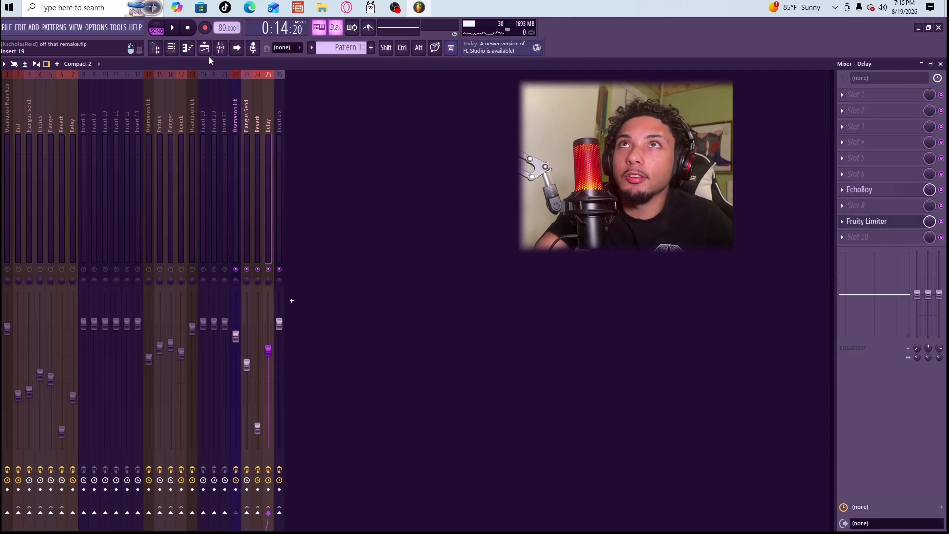
pyautogui.click(912, 193)
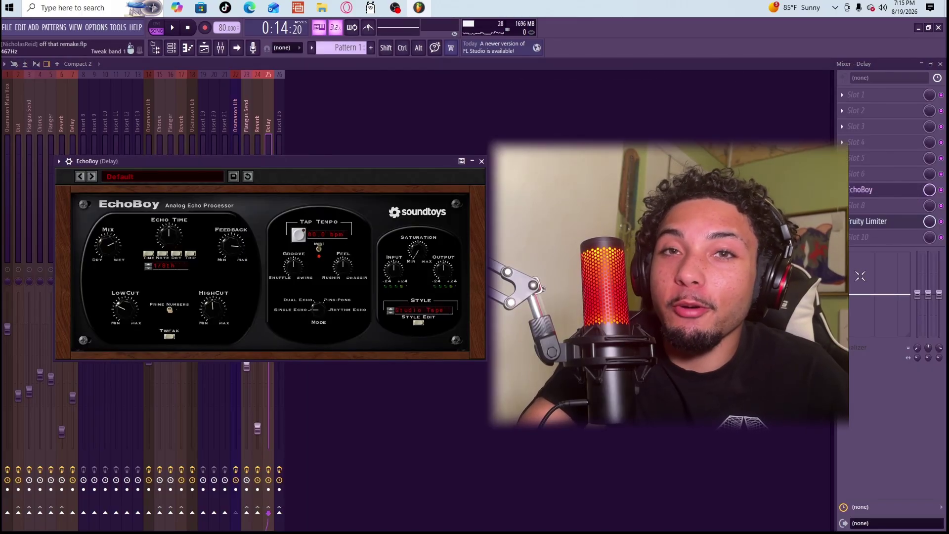
pyautogui.click(482, 161)
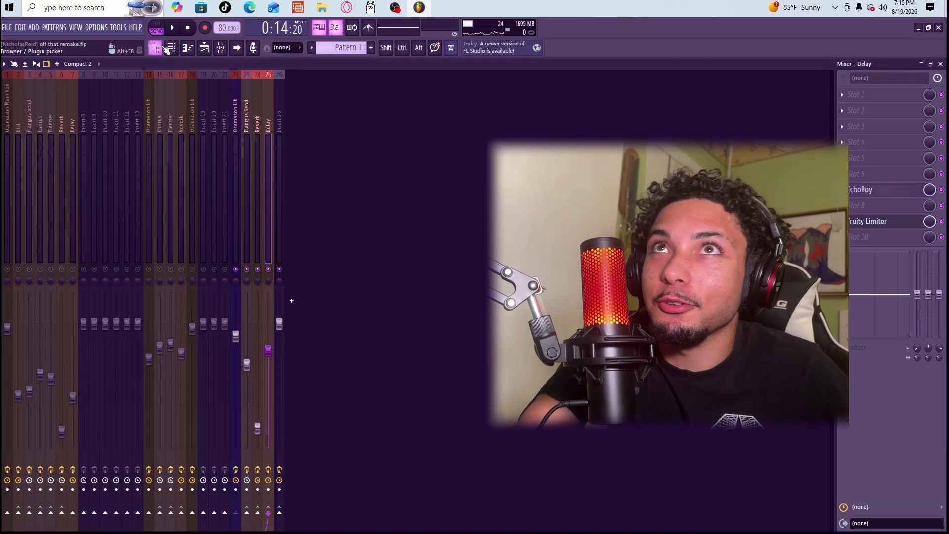
# - Play the arrangement from about bar 4 in the playlist to audition the vocals with the instrumental
pyautogui.press('F5')
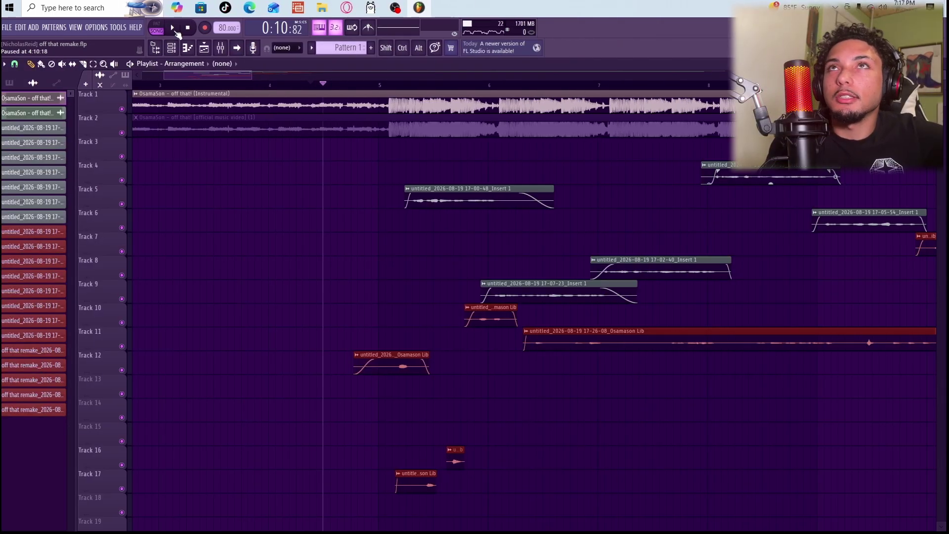
pyautogui.click(172, 28)
pyautogui.scroll(-4, 432, 90)
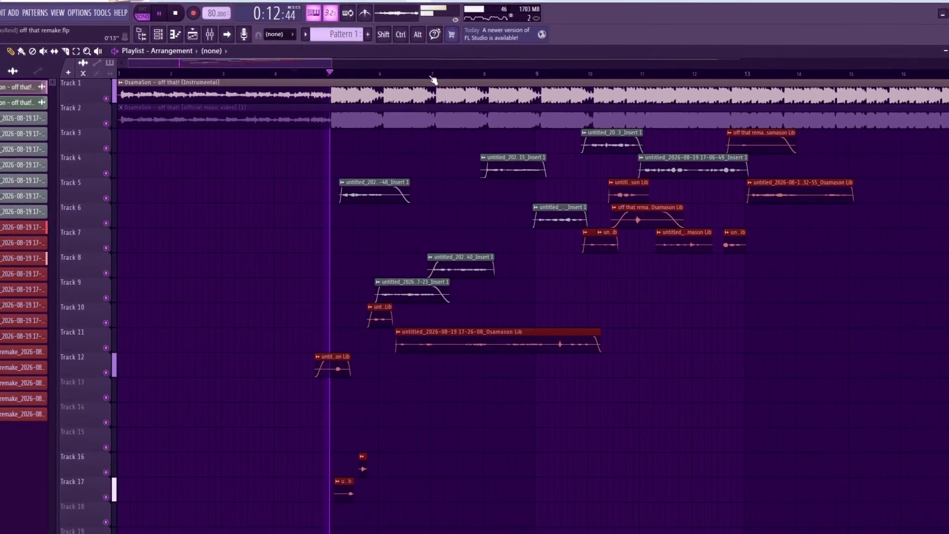
pyautogui.scroll(-2, 432, 79)
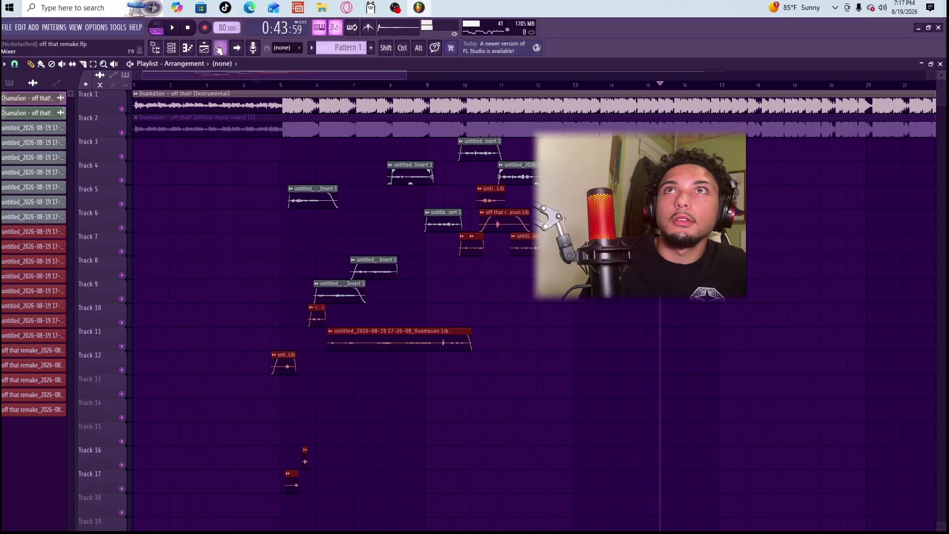
# - Examine the kHs Limiter and Fruity Stereo Shaper settings on the Osamason Lib track (22)
pyautogui.click(202, 36)
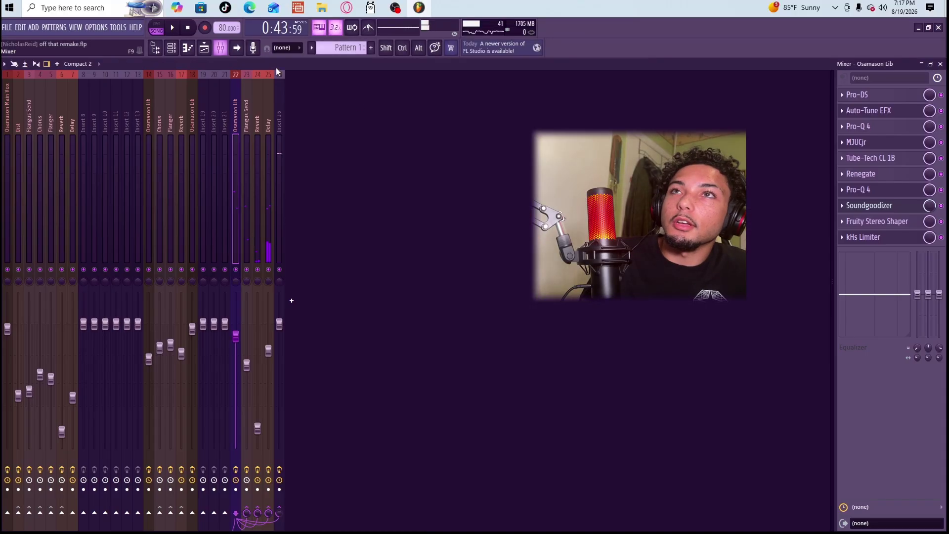
pyautogui.click(884, 239)
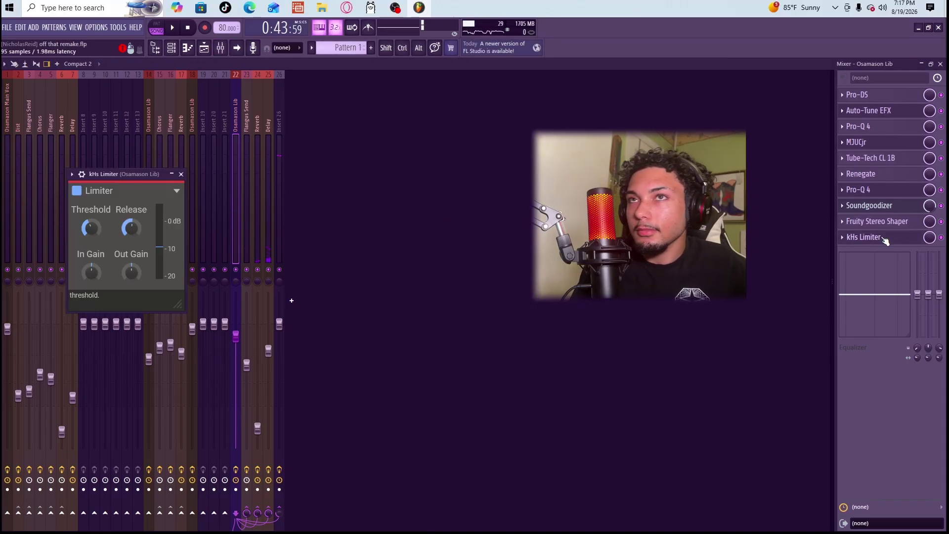
pyautogui.click(244, 113)
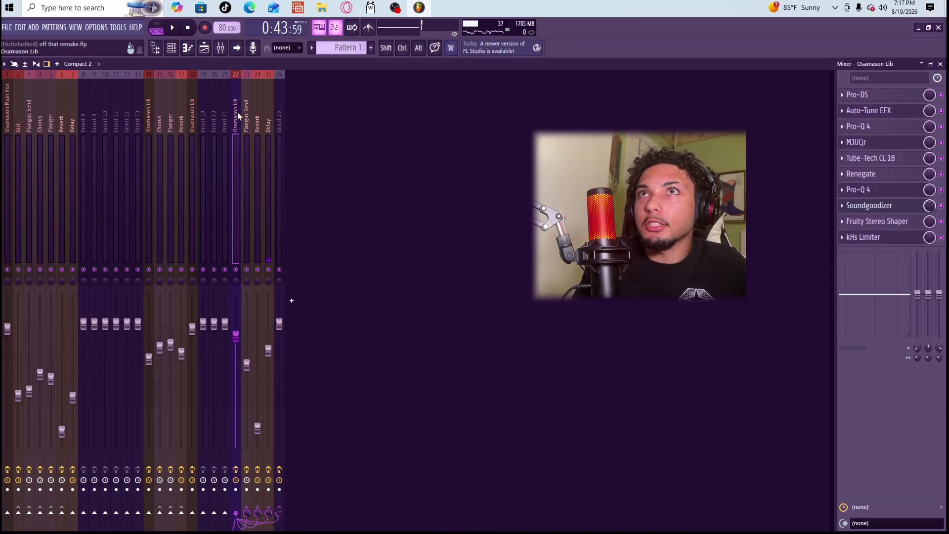
pyautogui.click(235, 129)
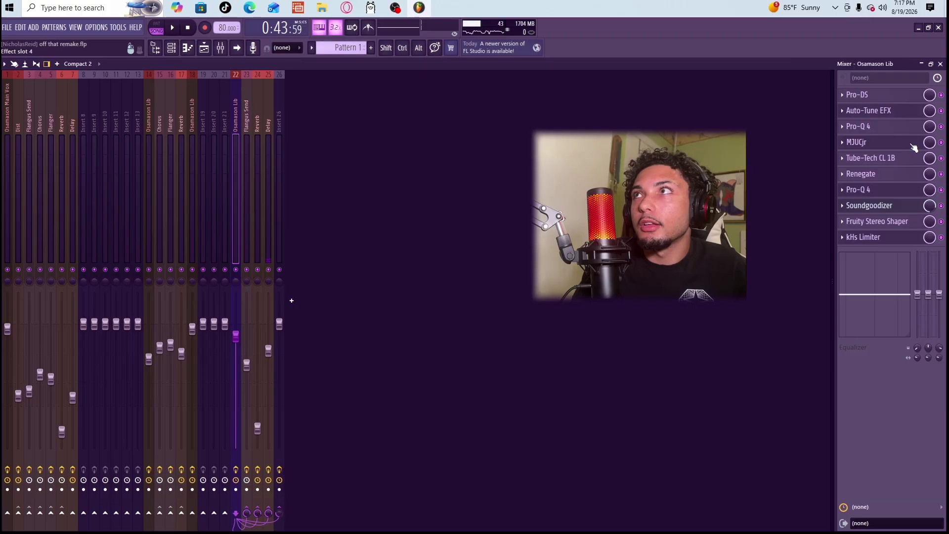
pyautogui.click(883, 223)
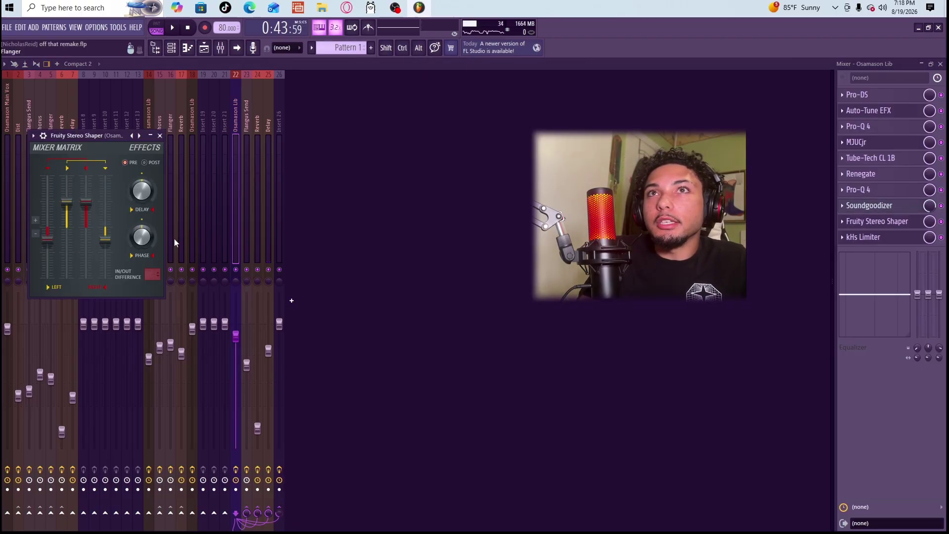
pyautogui.click(941, 222)
# - Play the arrangement in the playlist up to about bar 6 to audition the ad-libs in the full mix
pyautogui.click(203, 48)
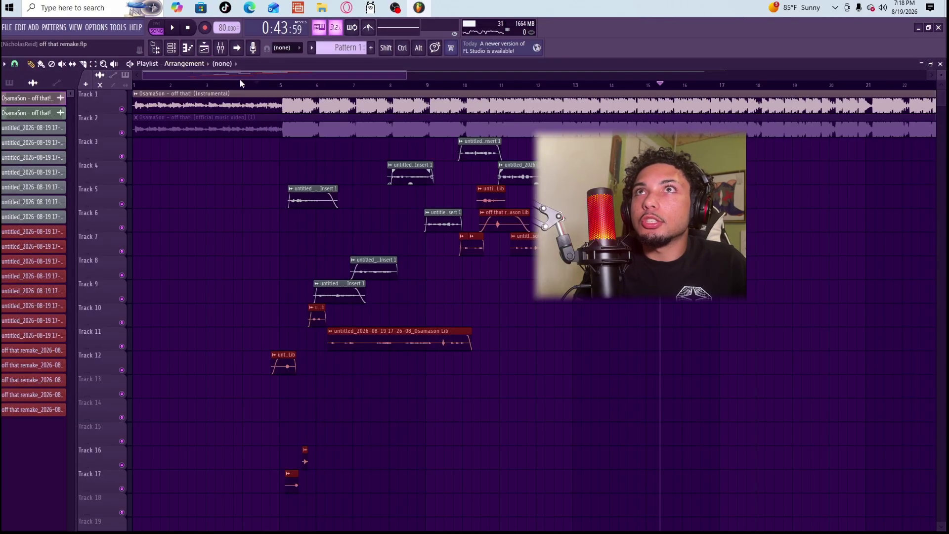
pyautogui.click(172, 28)
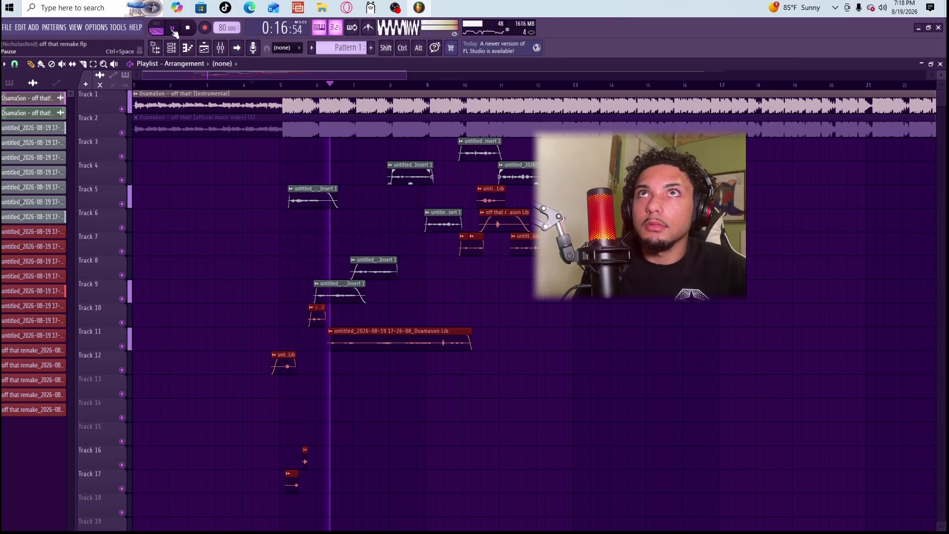
pyautogui.click(174, 29)
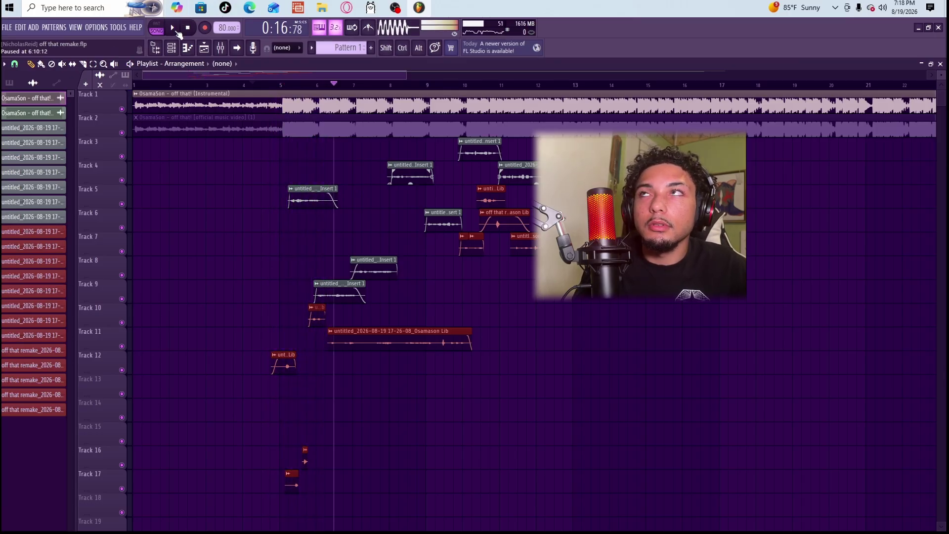
# - Open soothe2 on Insert 26 and play a short passage to examine how it processes the vocals
pyautogui.click(221, 48)
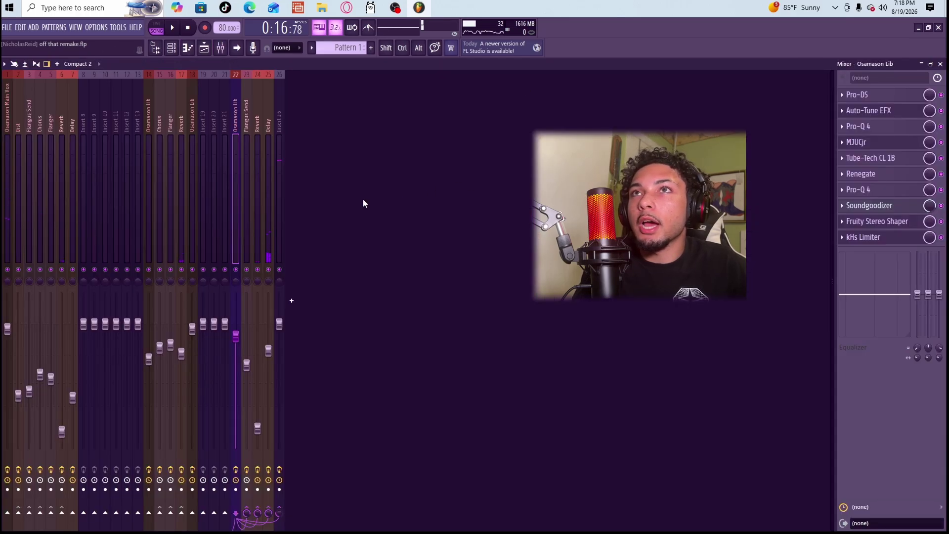
pyautogui.click(151, 99)
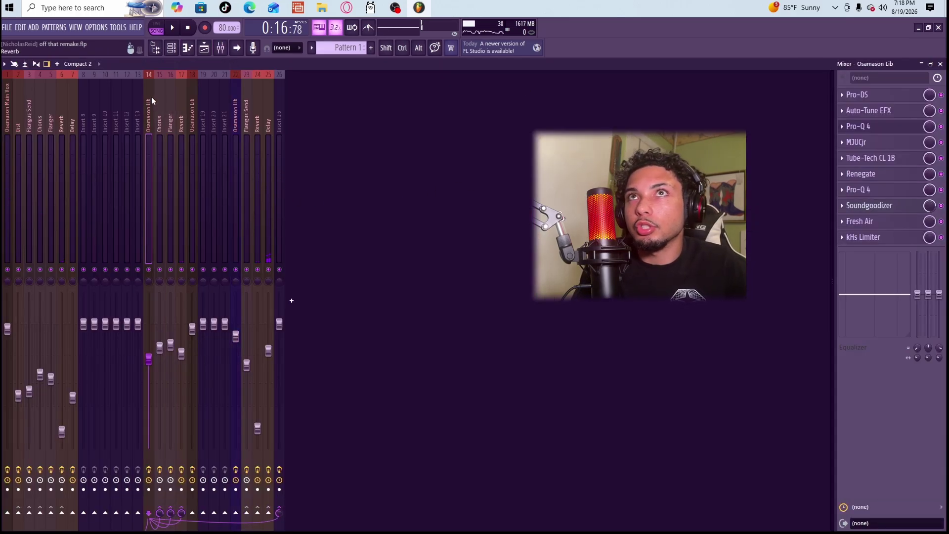
pyautogui.click(280, 142)
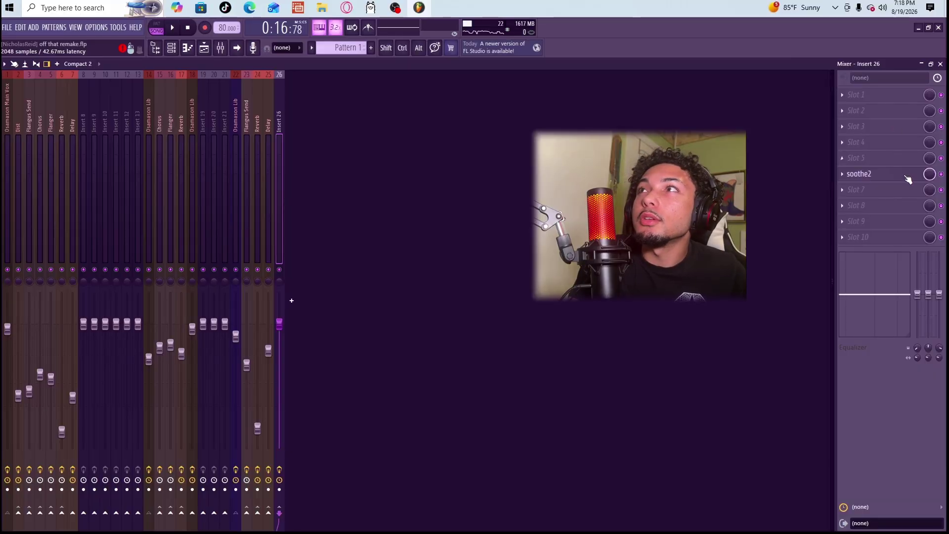
pyautogui.click(888, 179)
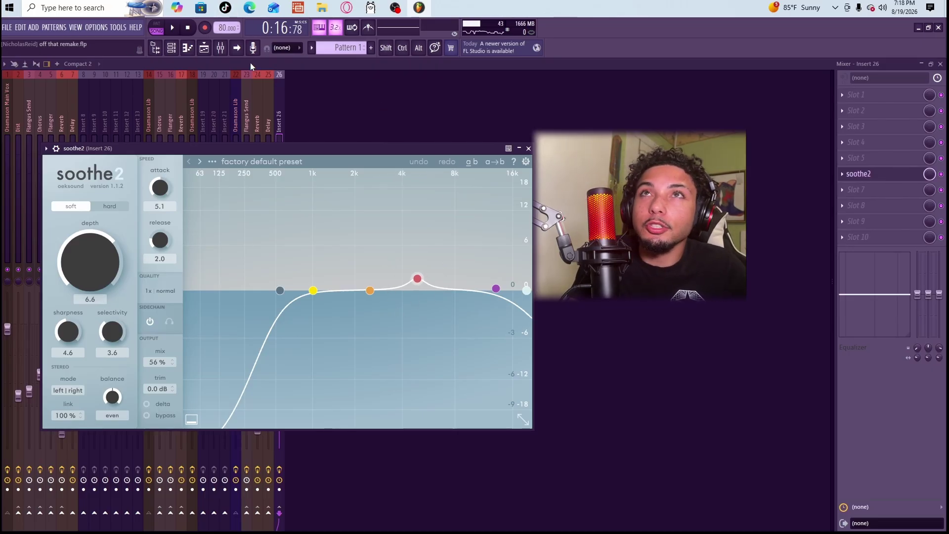
pyautogui.click(172, 28)
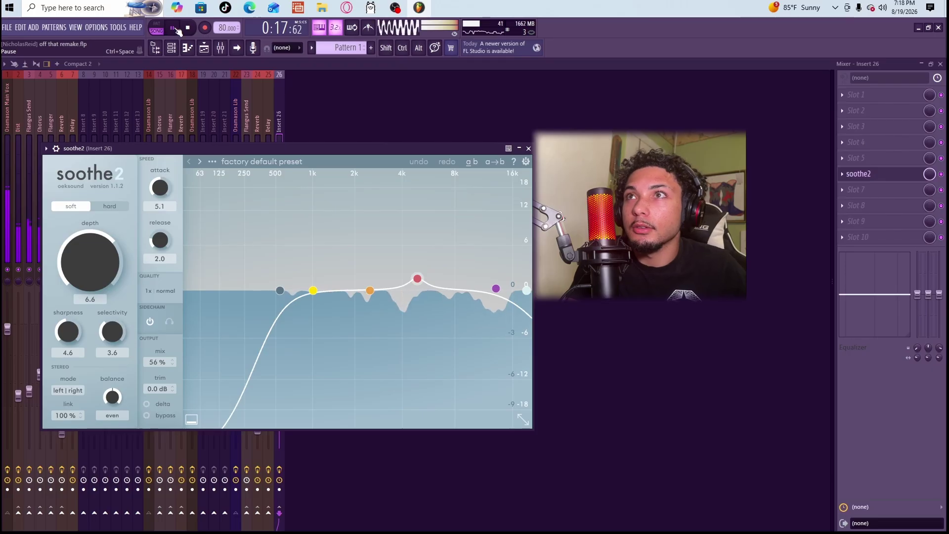
pyautogui.click(176, 31)
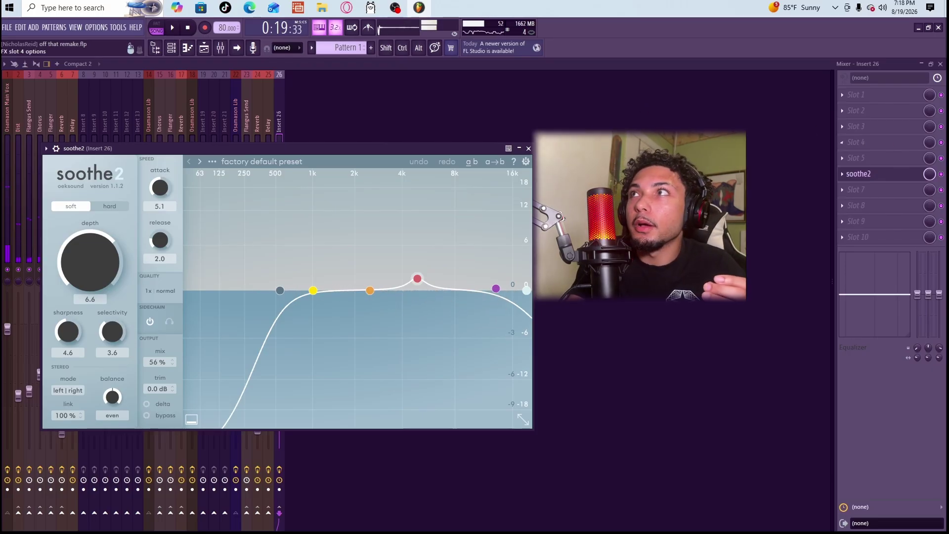
# - Check the send routing to Insert 26 from the Osamason Main Vox track (1) and Osamason Lib tracks 14 and 22
pyautogui.click(9, 132)
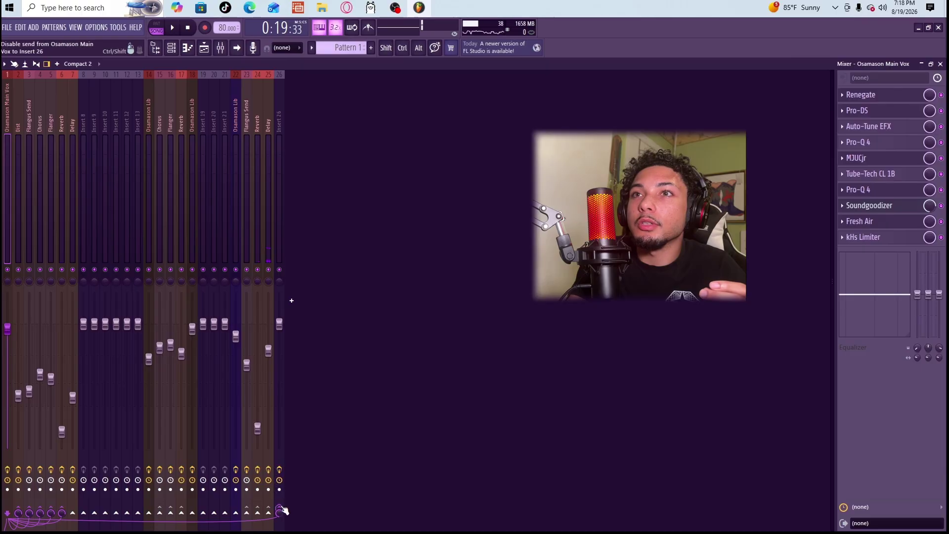
pyautogui.click(149, 166)
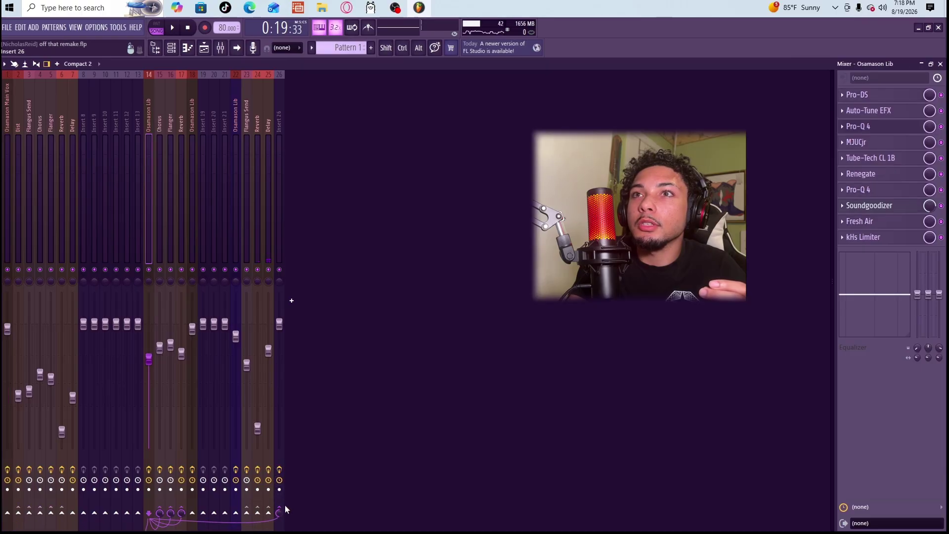
pyautogui.click(237, 177)
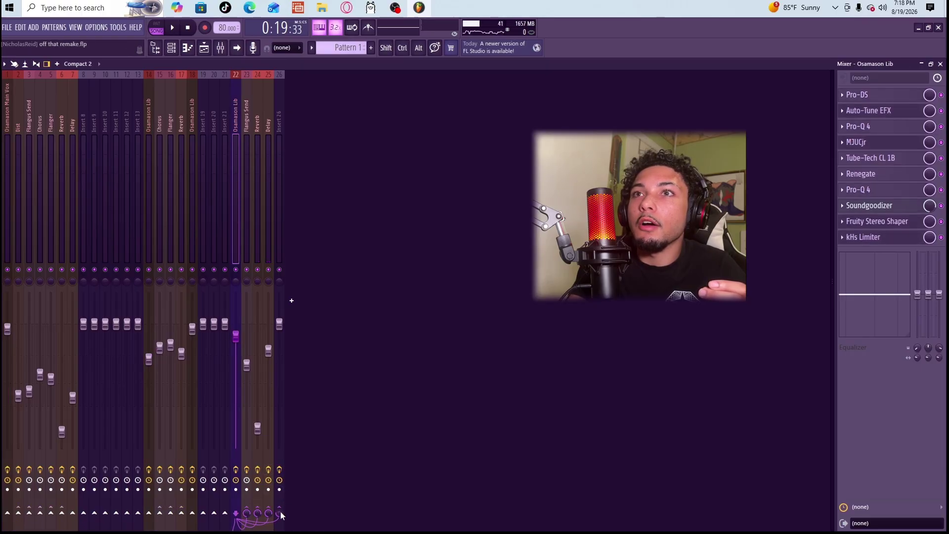
# - Play the arrangement from about bar 7 in the playlist and select Insert 26 in the mixer
pyautogui.click(187, 47)
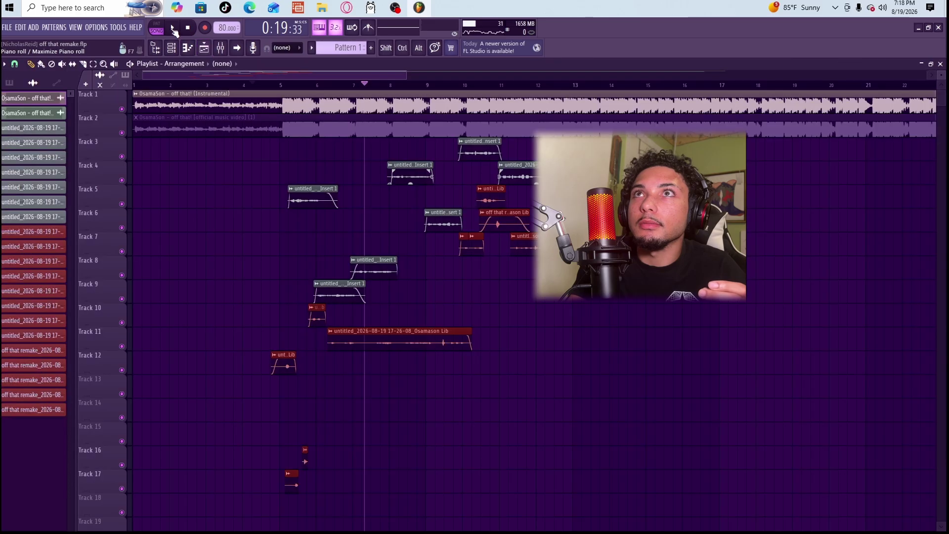
pyautogui.click(173, 28)
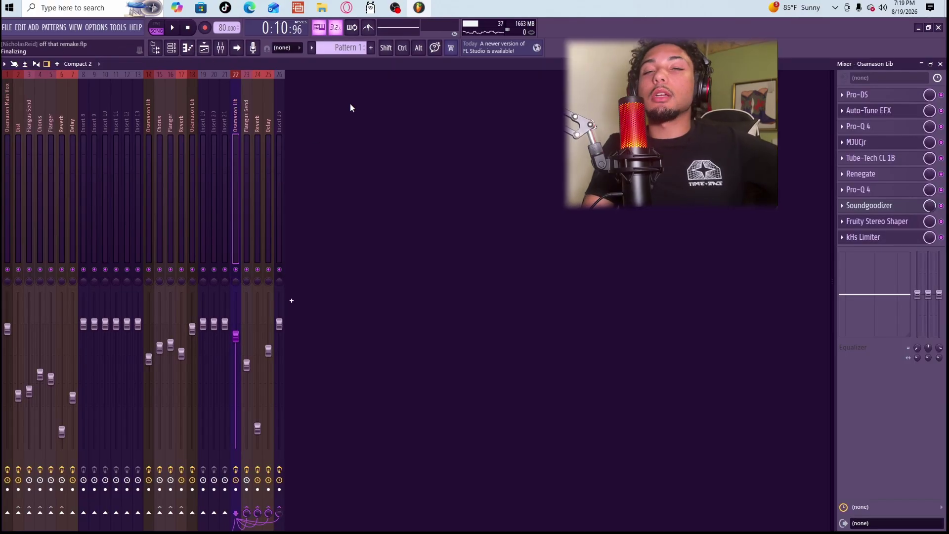
pyautogui.click(279, 111)
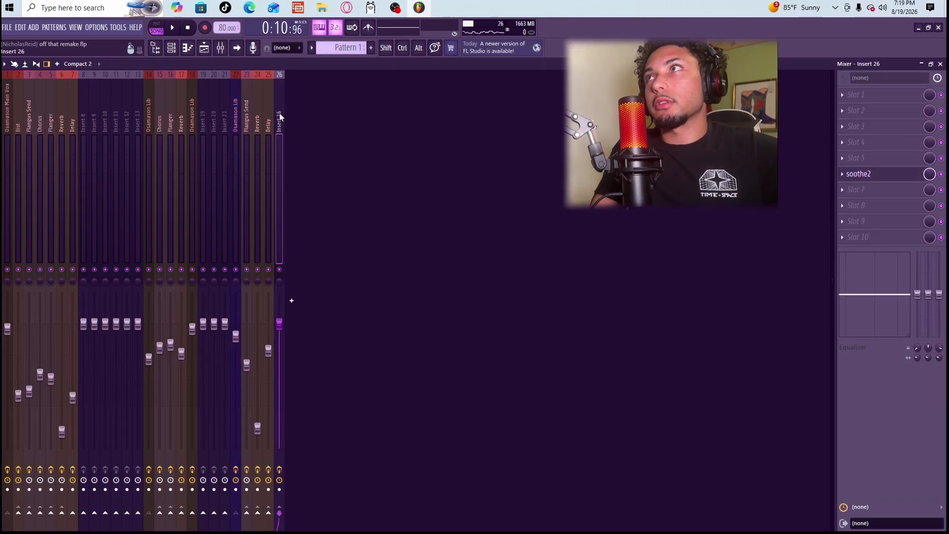